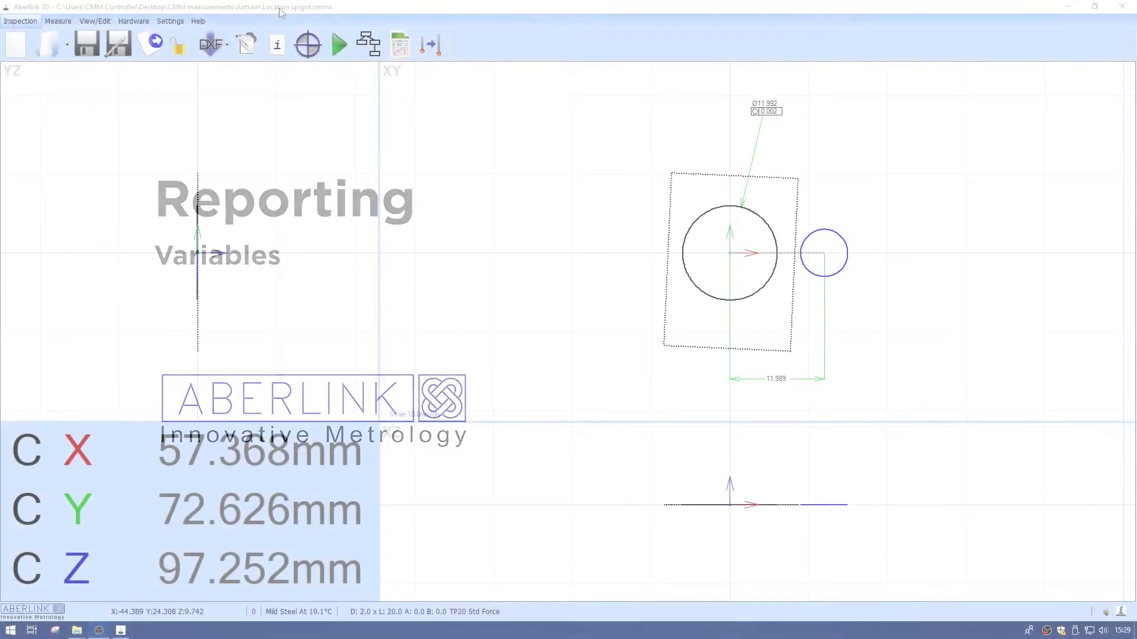
# Open the report setup and enter the variable {#inspector} in the Inspector header
pyautogui.rightClick(298, 124)
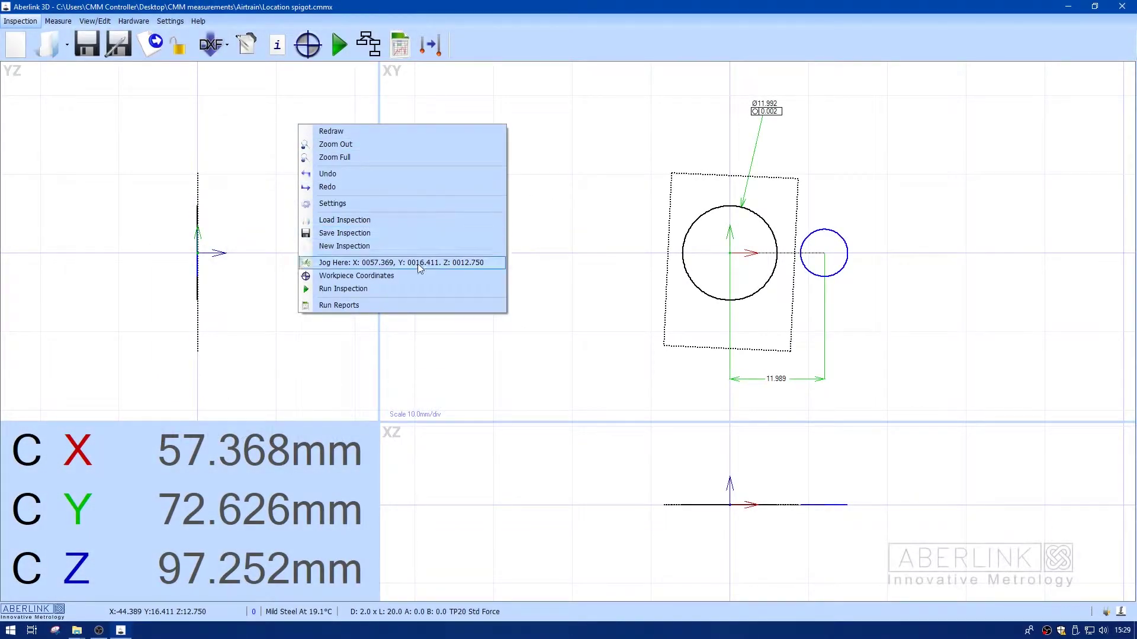
pyautogui.click(377, 304)
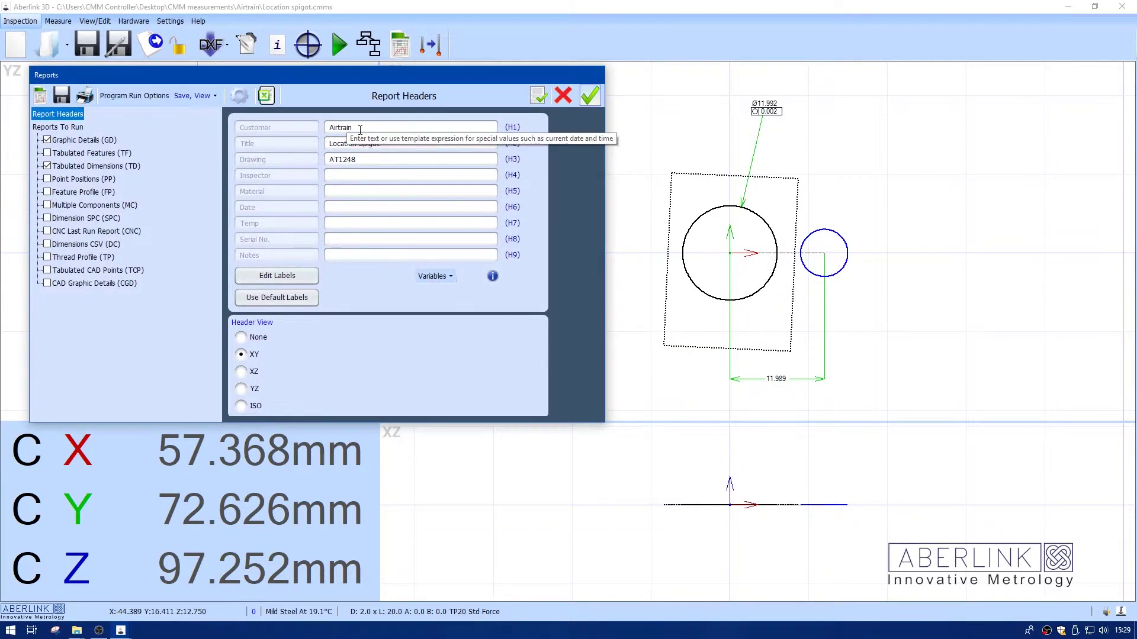
pyautogui.click(332, 174)
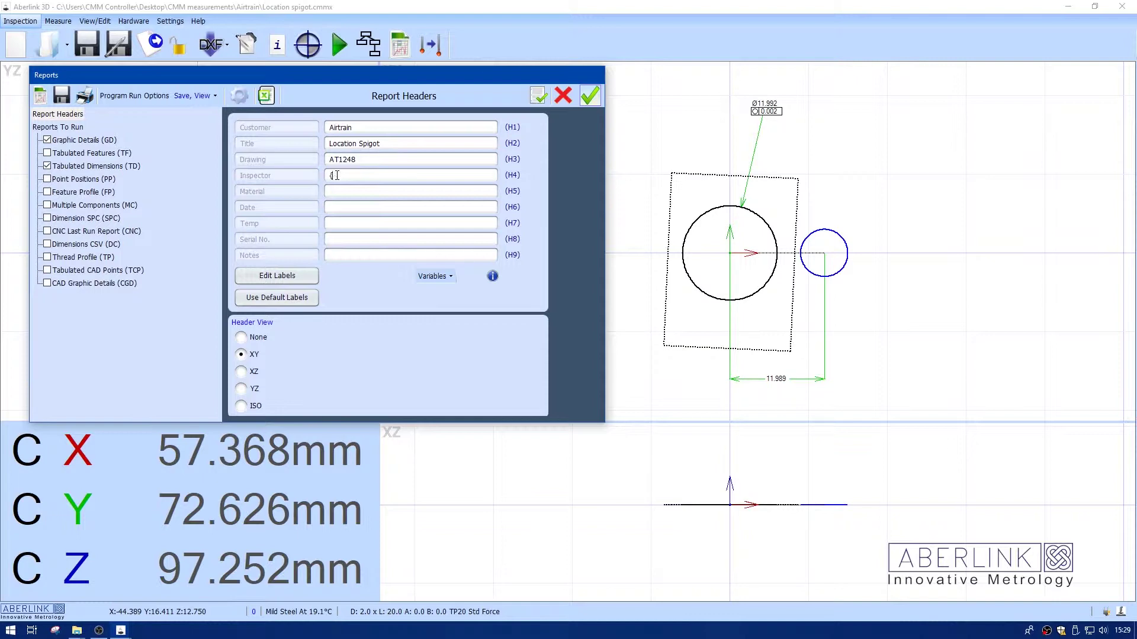
pyautogui.write('{#inspector')
# Copy the {material} expression from the template examples into the Material header
pyautogui.click(492, 277)
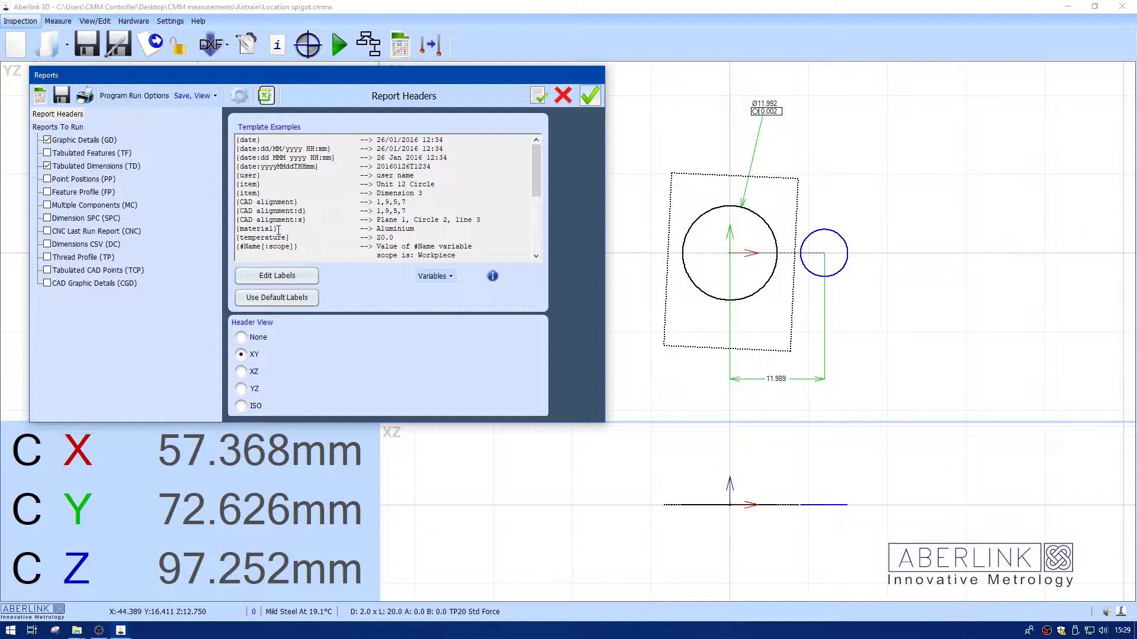
pyautogui.moveTo(278, 230); pyautogui.dragTo(238, 229)
pyautogui.hotkey('ctrl', 'c')
pyautogui.click(492, 277)
pyautogui.click(352, 189)
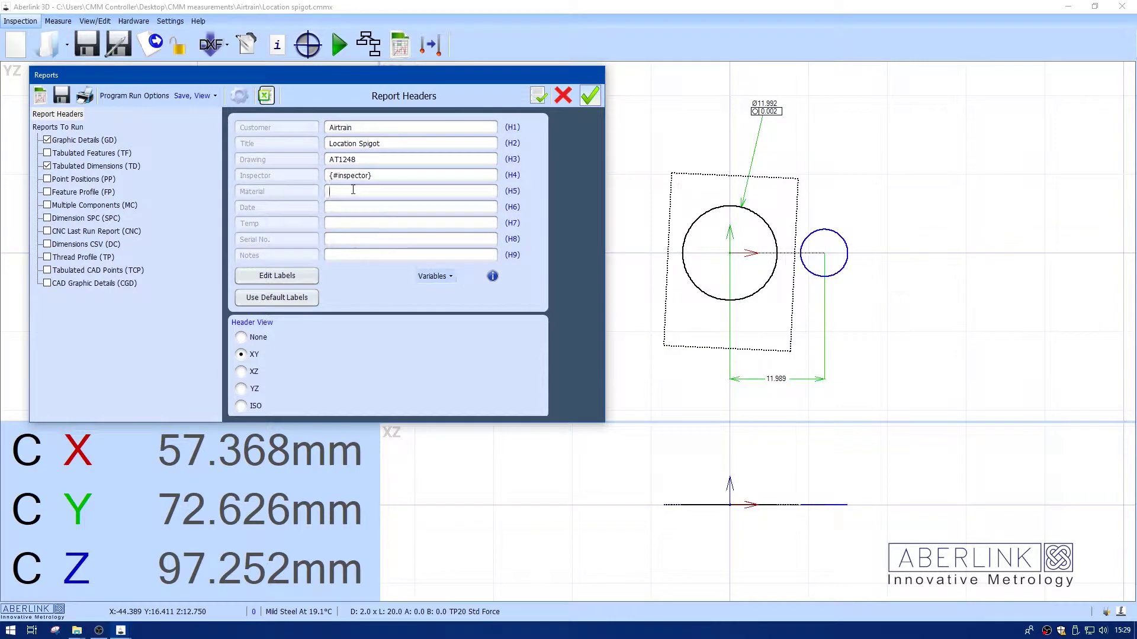
pyautogui.hotkey('ctrl', 'v')
# Copy the {date} expression from the template examples into the Date header
pyautogui.click(492, 277)
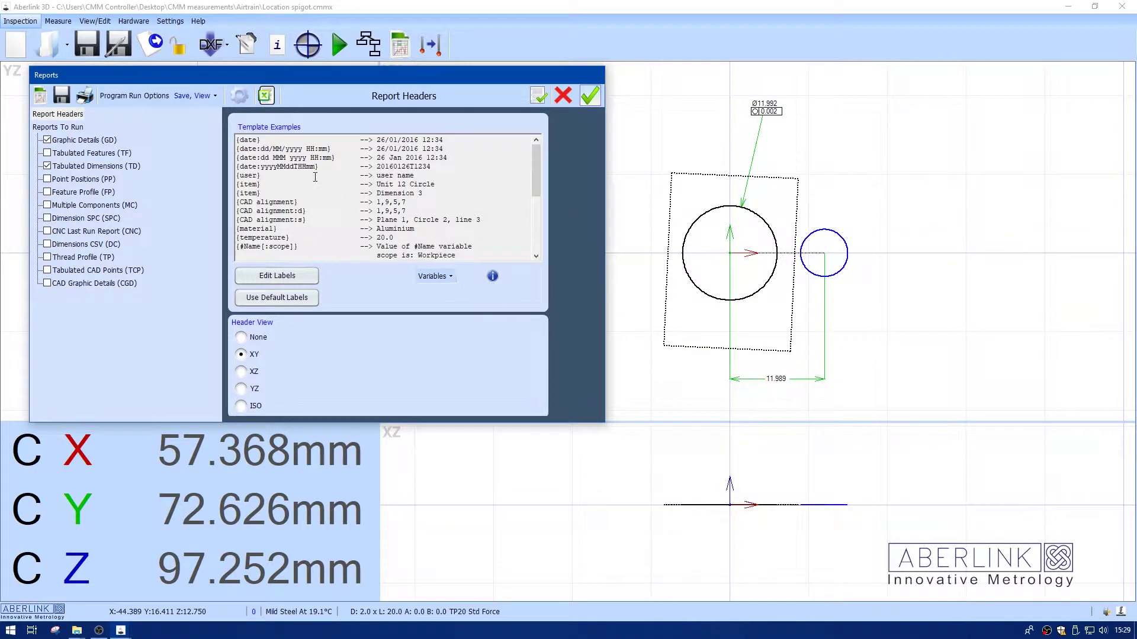
pyautogui.moveTo(264, 141); pyautogui.dragTo(231, 141)
pyautogui.hotkey('ctrl', 'c')
pyautogui.click(493, 276)
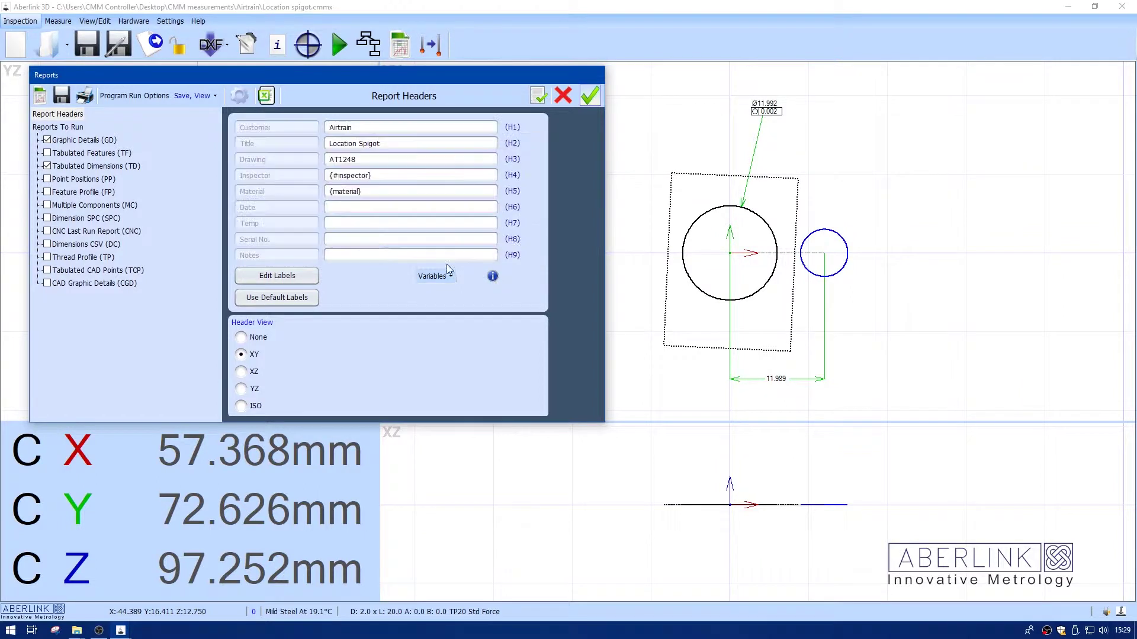
pyautogui.click(348, 206)
pyautogui.hotkey('ctrl', 'v')
# Copy the {temperature} expression from the template examples into the Temp header
pyautogui.click(492, 277)
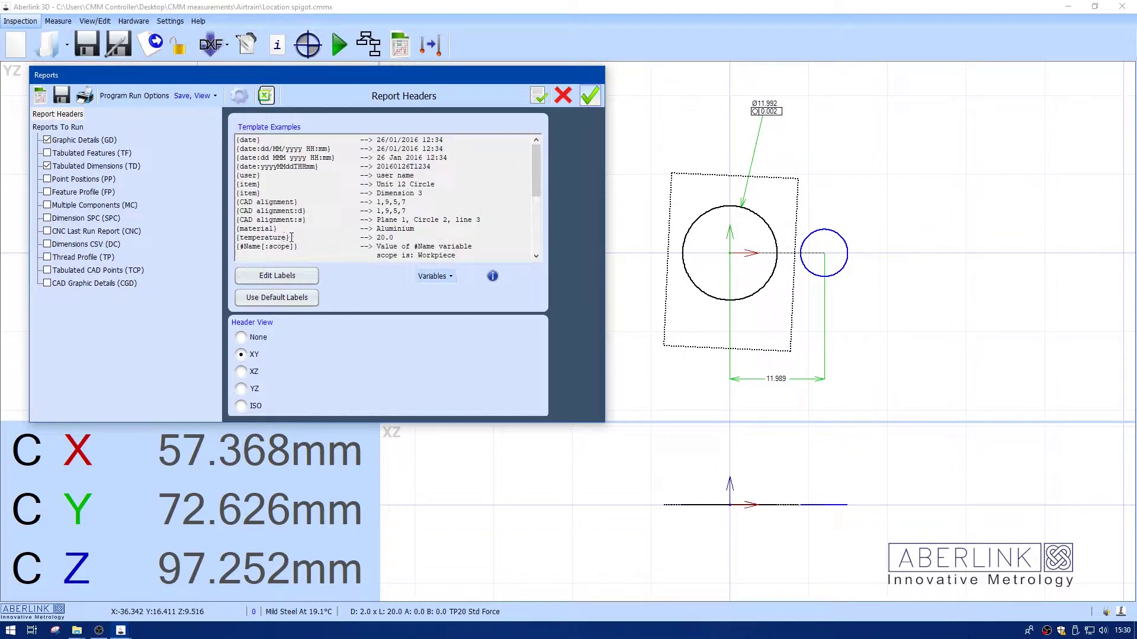
pyautogui.moveTo(292, 237); pyautogui.dragTo(222, 240)
pyautogui.hotkey('ctrl', 'c')
pyautogui.click(492, 277)
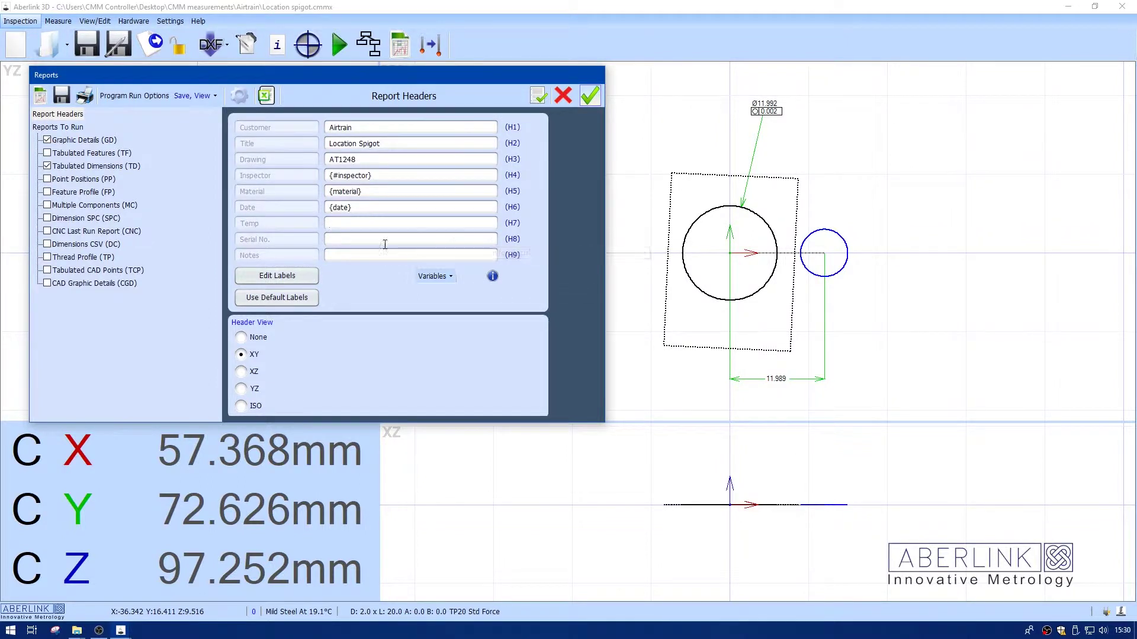
pyautogui.click(368, 223)
pyautogui.hotkey('ctrl', 'v')
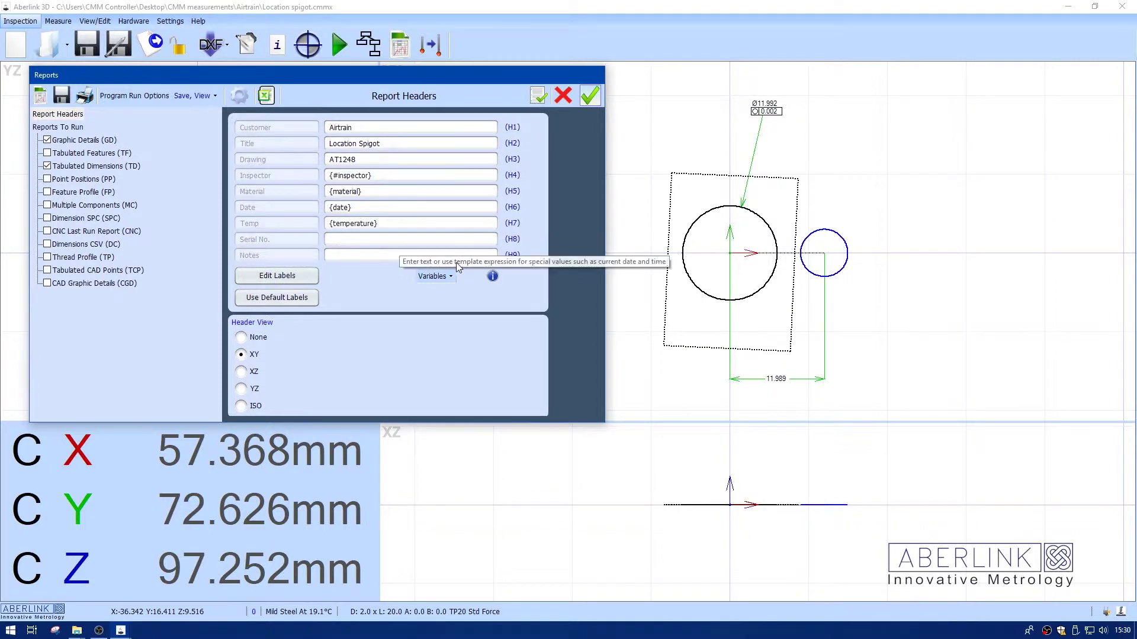
# Copy the {#Serial Number} expression from the template examples into the Serial No. header
pyautogui.click(432, 277)
pyautogui.scroll(-4, 290, 235)
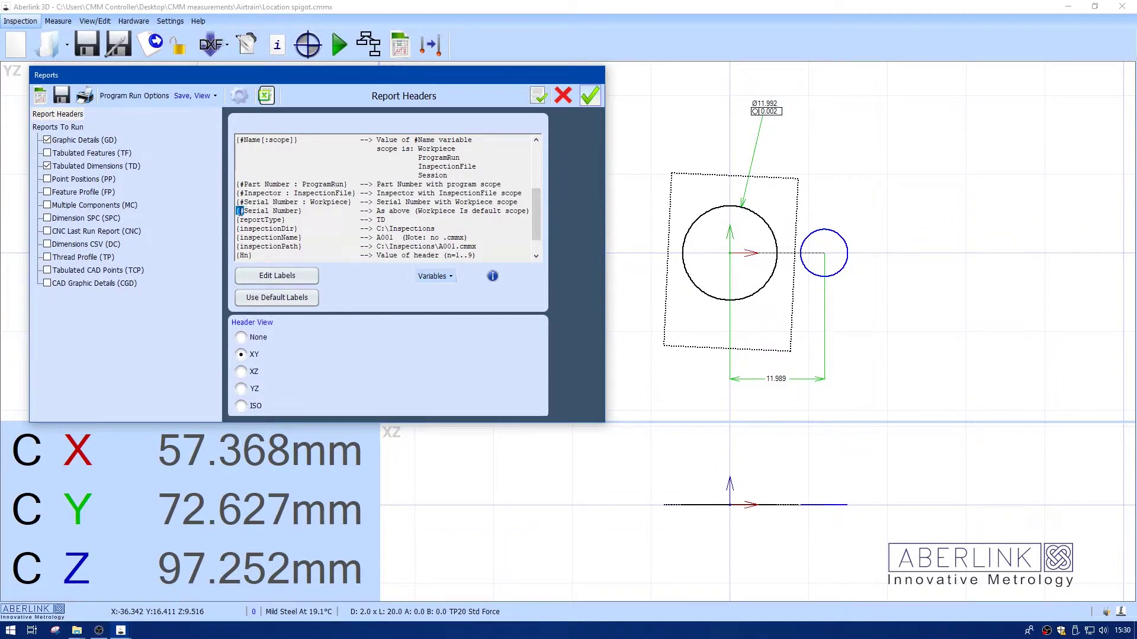
pyautogui.moveTo(236, 211); pyautogui.dragTo(306, 211)
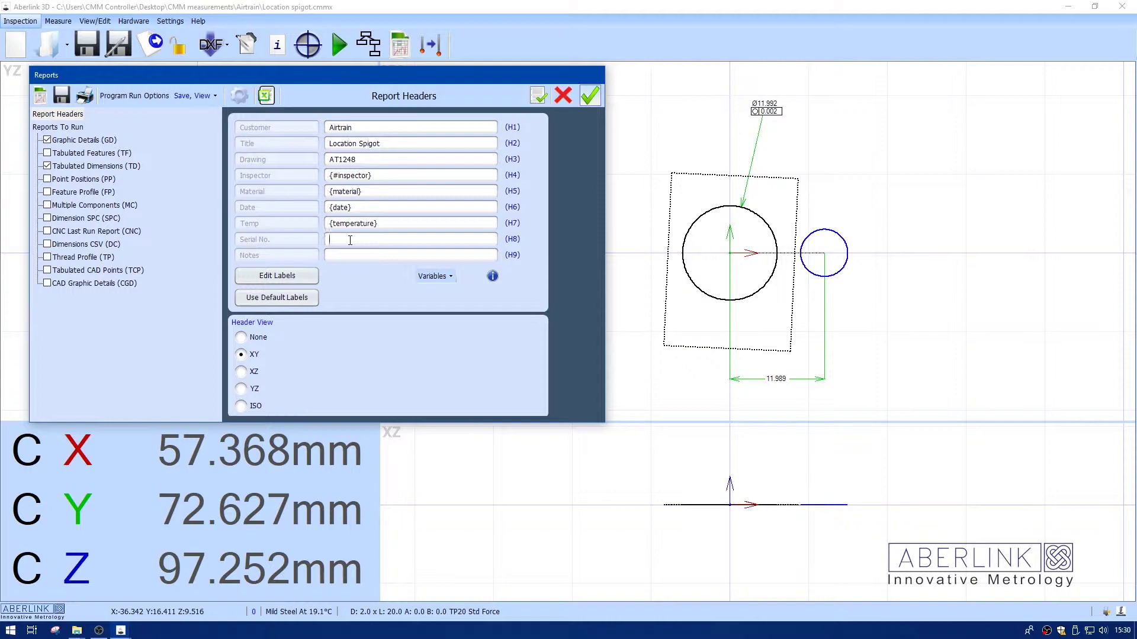
pyautogui.hotkey('ctrl', 'v')
# Exclude Tabulated Dimensions from the reports to run, check the Graphic Details options, and return to the report headers
pyautogui.click(47, 167)
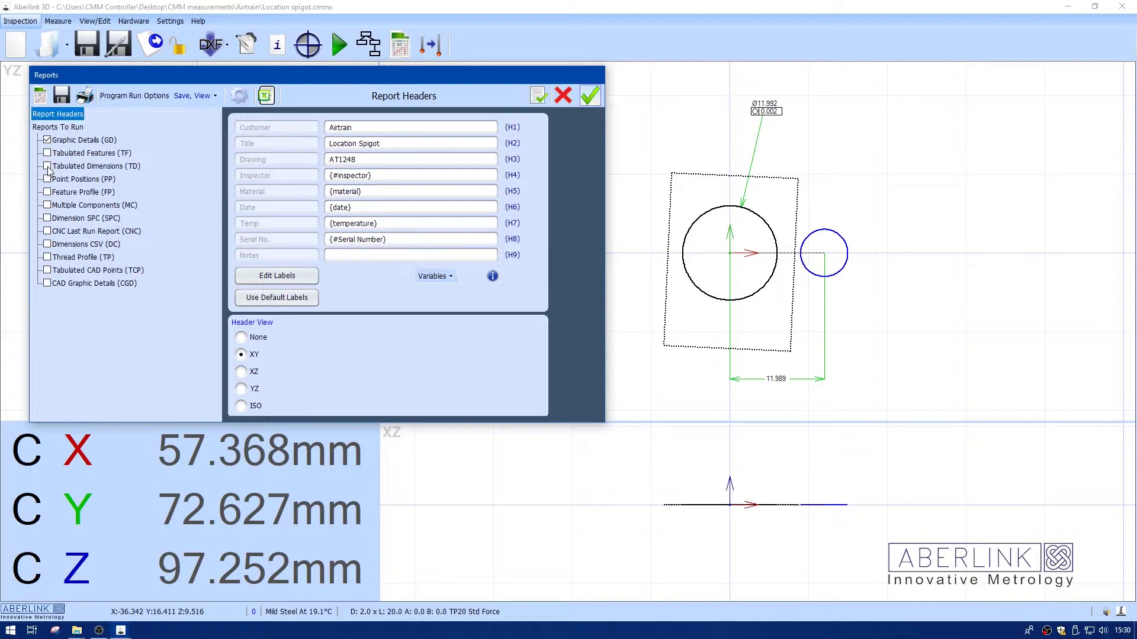
pyautogui.click(82, 140)
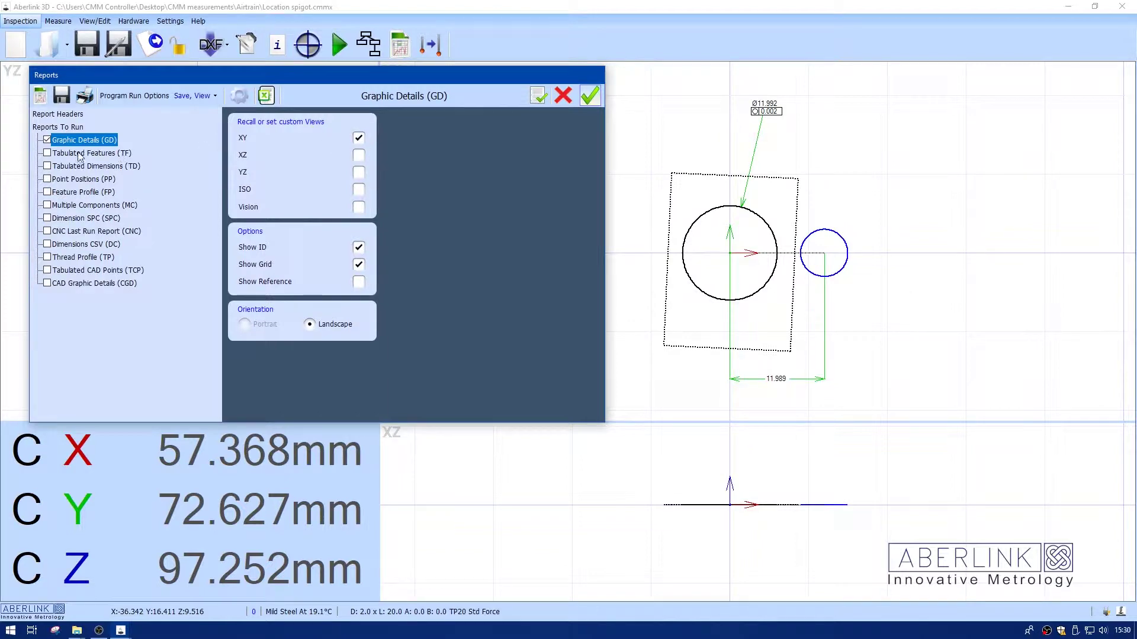
pyautogui.click(68, 115)
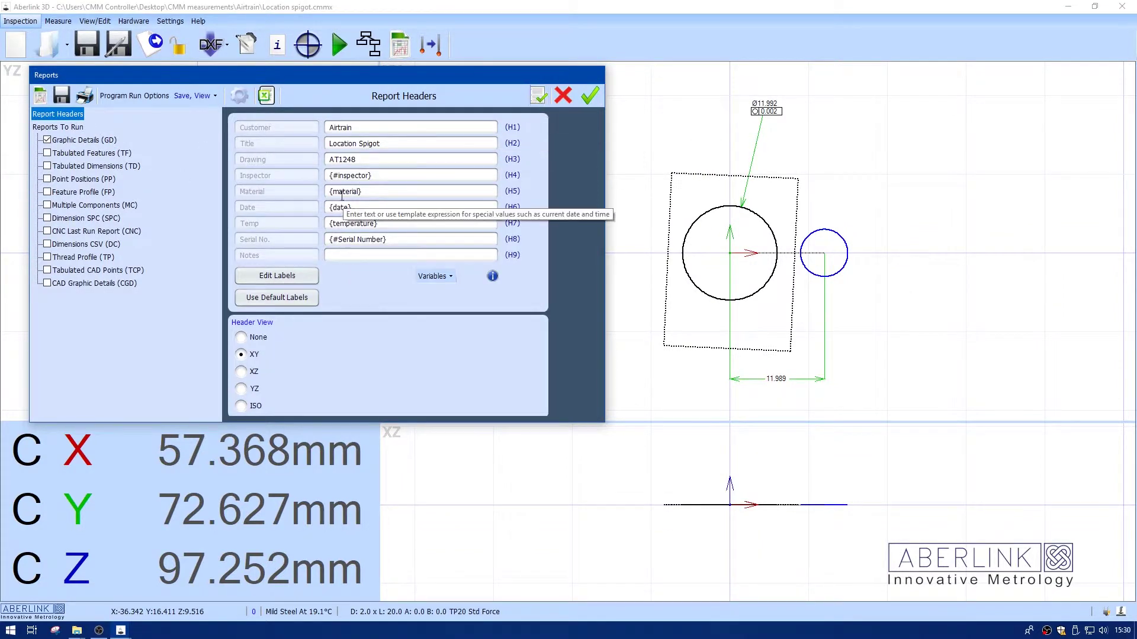
# Switch the View and Save program run options off and back on
pyautogui.click(193, 96)
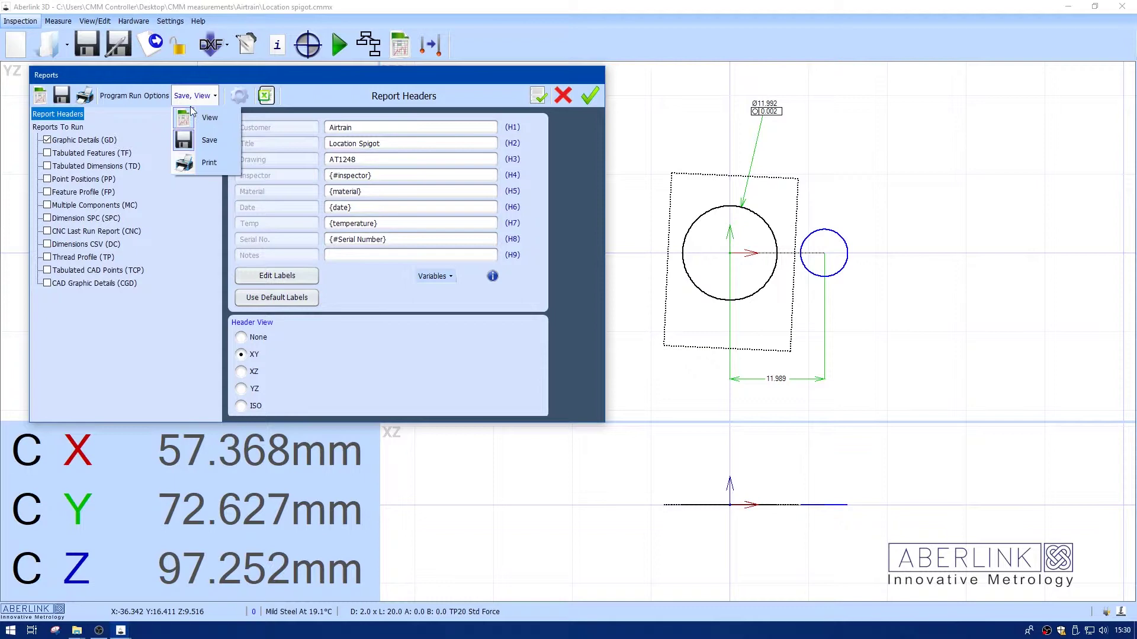
pyautogui.click(209, 116)
pyautogui.click(197, 95)
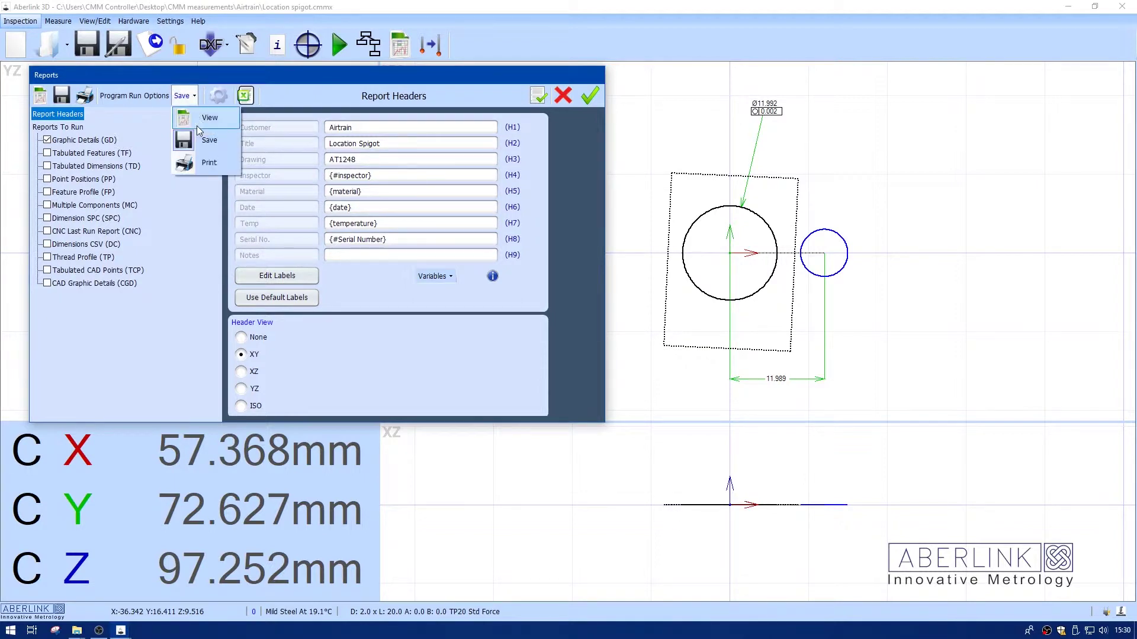
pyautogui.click(190, 134)
pyautogui.click(188, 97)
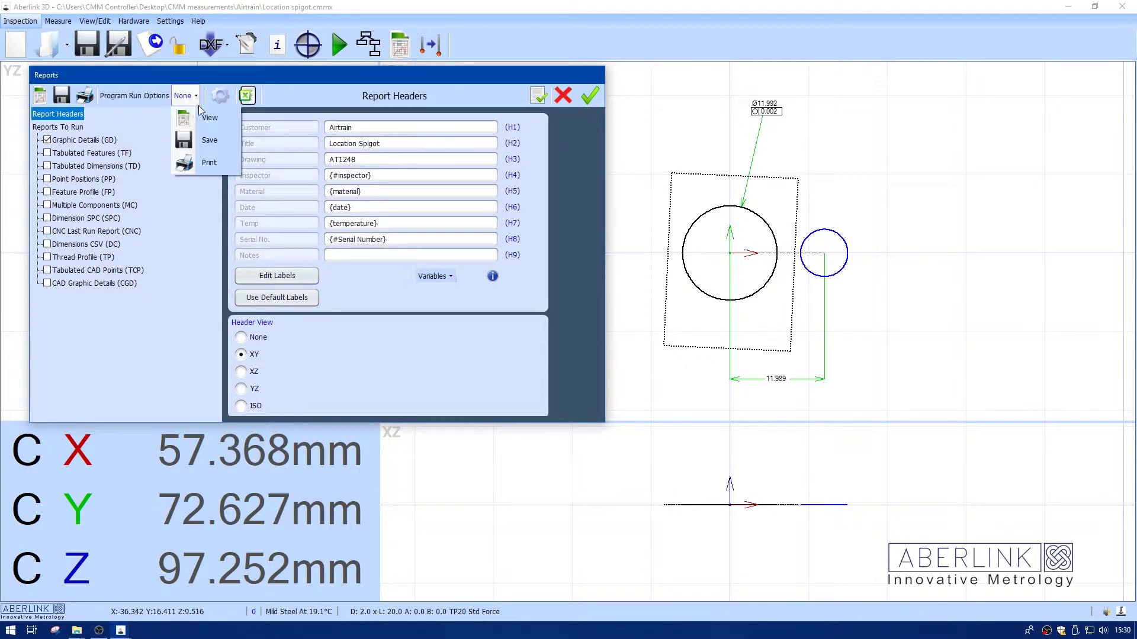
pyautogui.click(193, 119)
pyautogui.click(194, 96)
pyautogui.click(198, 135)
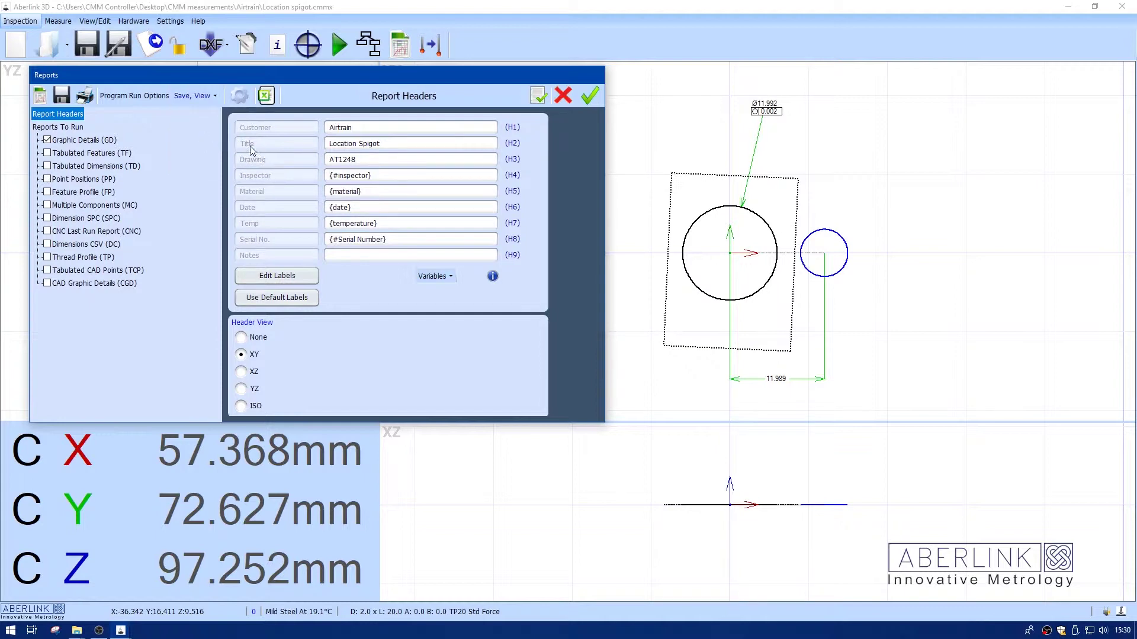
# Open the reporting configuration and enable the Advanced option for the reports folder
pyautogui.click(239, 100)
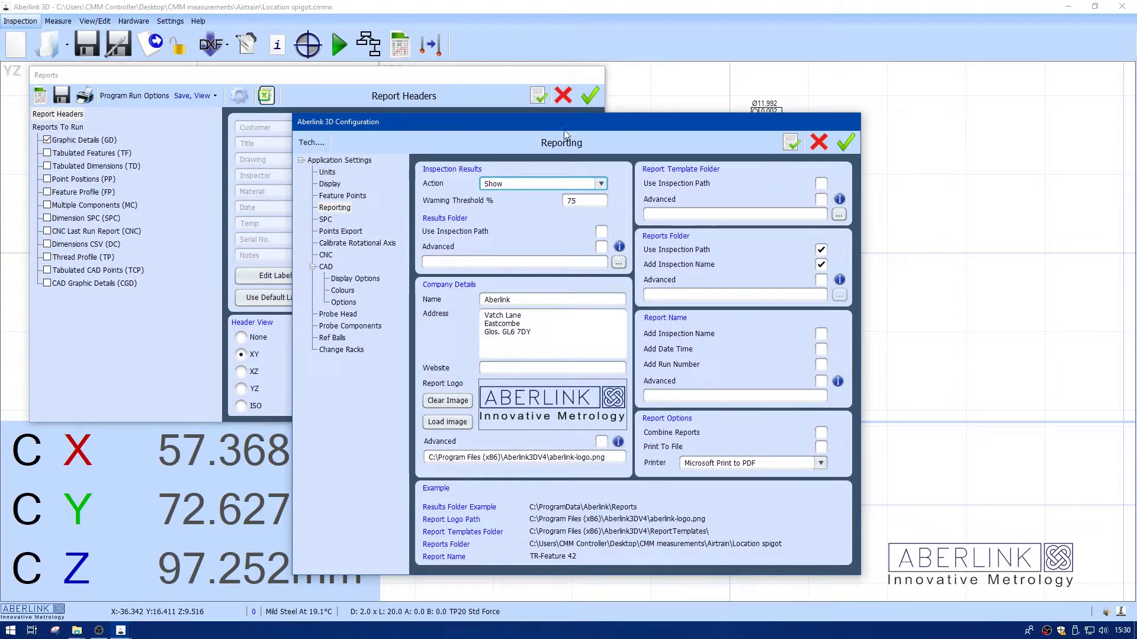
pyautogui.moveTo(564, 133); pyautogui.dragTo(590, 95)
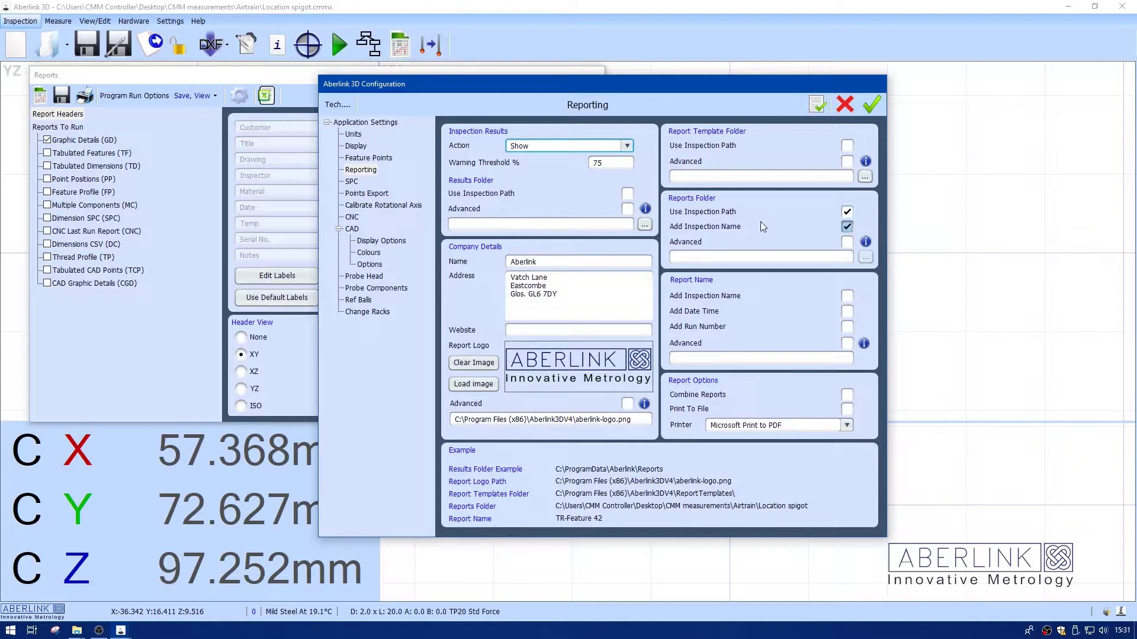
pyautogui.click(848, 243)
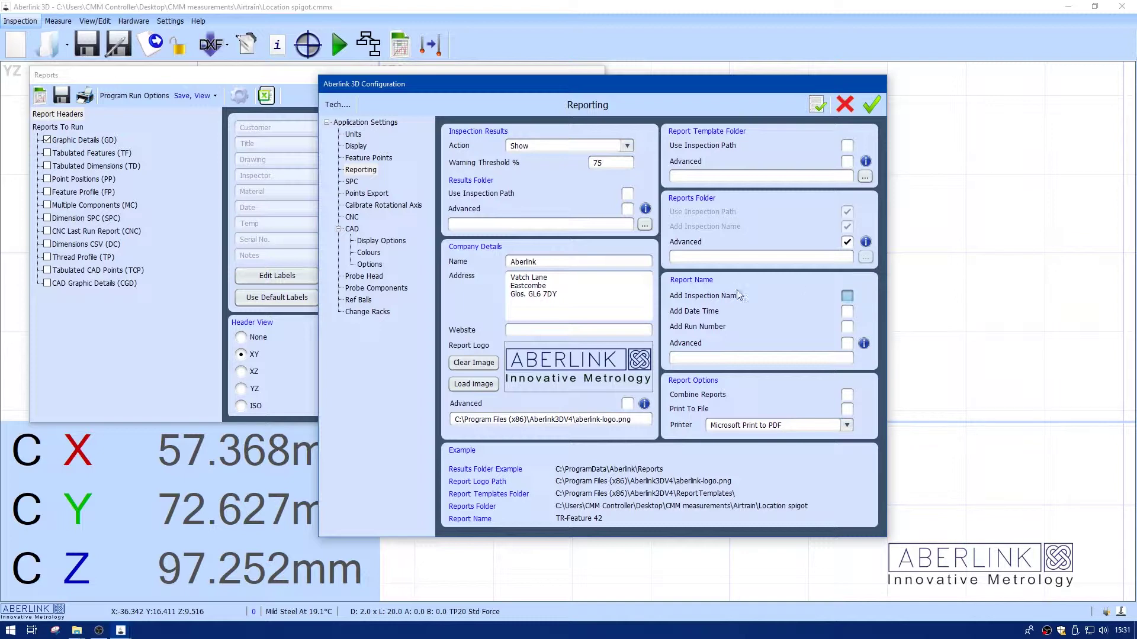
# Copy {inspectionDir} from the template examples into the advanced path of the reports folder
pyautogui.click(867, 242)
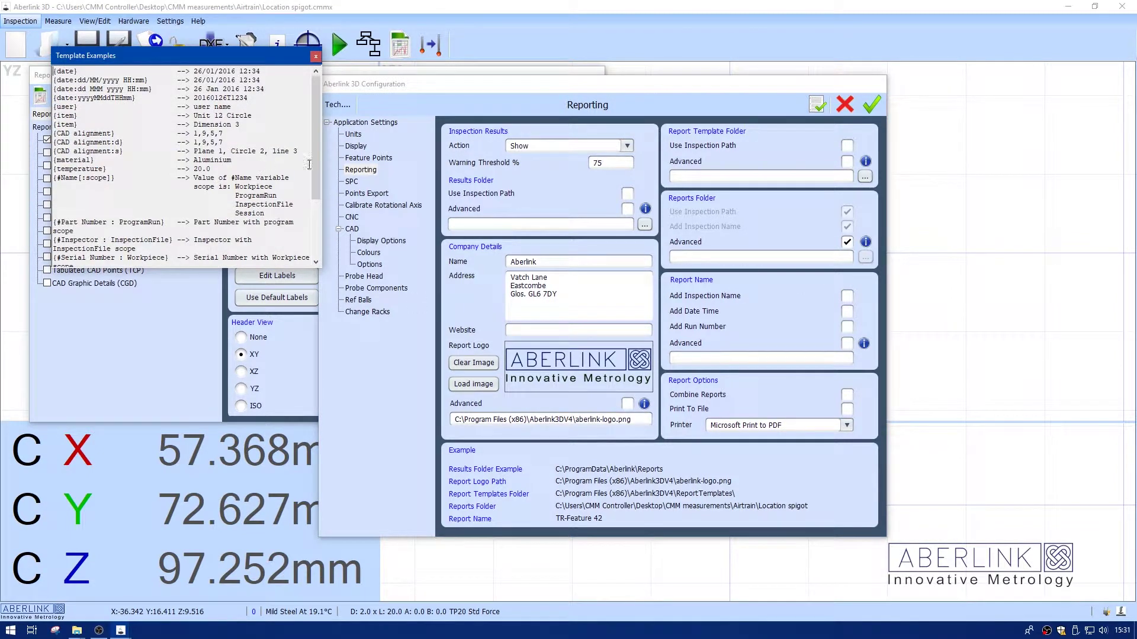
pyautogui.moveTo(315, 170); pyautogui.dragTo(319, 200)
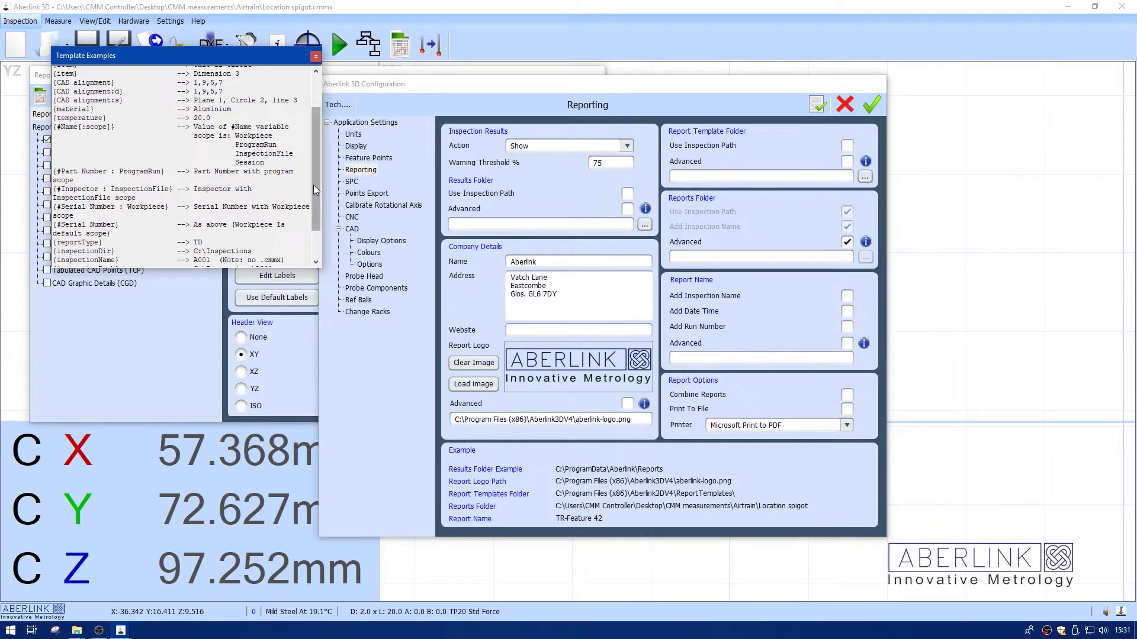
pyautogui.moveTo(313, 185); pyautogui.dragTo(315, 207)
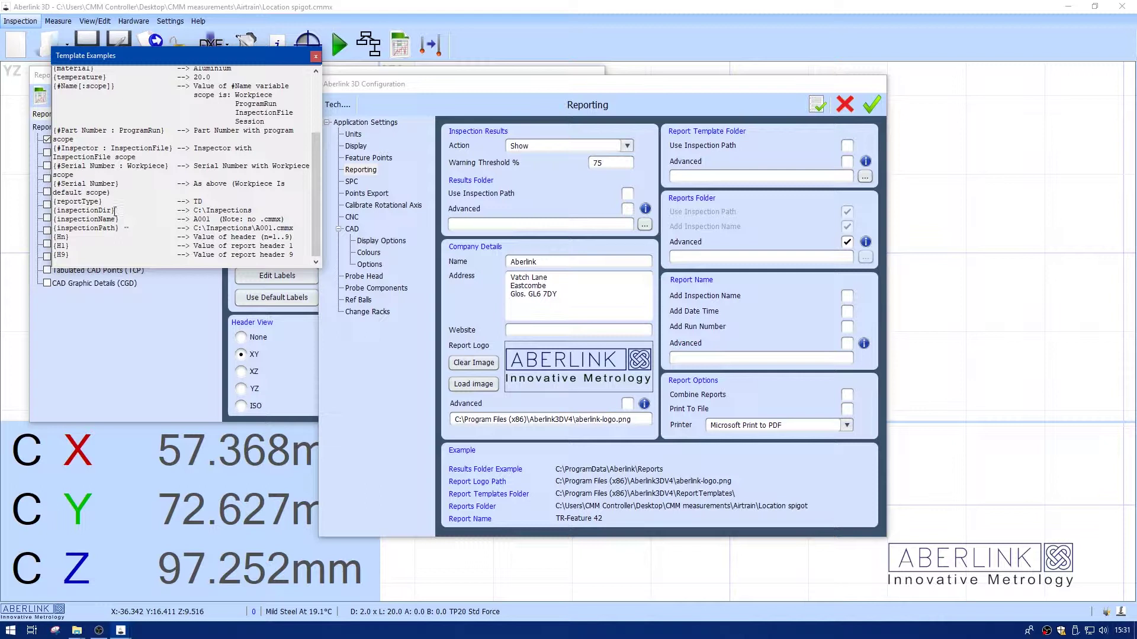
pyautogui.moveTo(115, 210); pyautogui.dragTo(45, 211)
pyautogui.hotkey('ctrl', 'c')
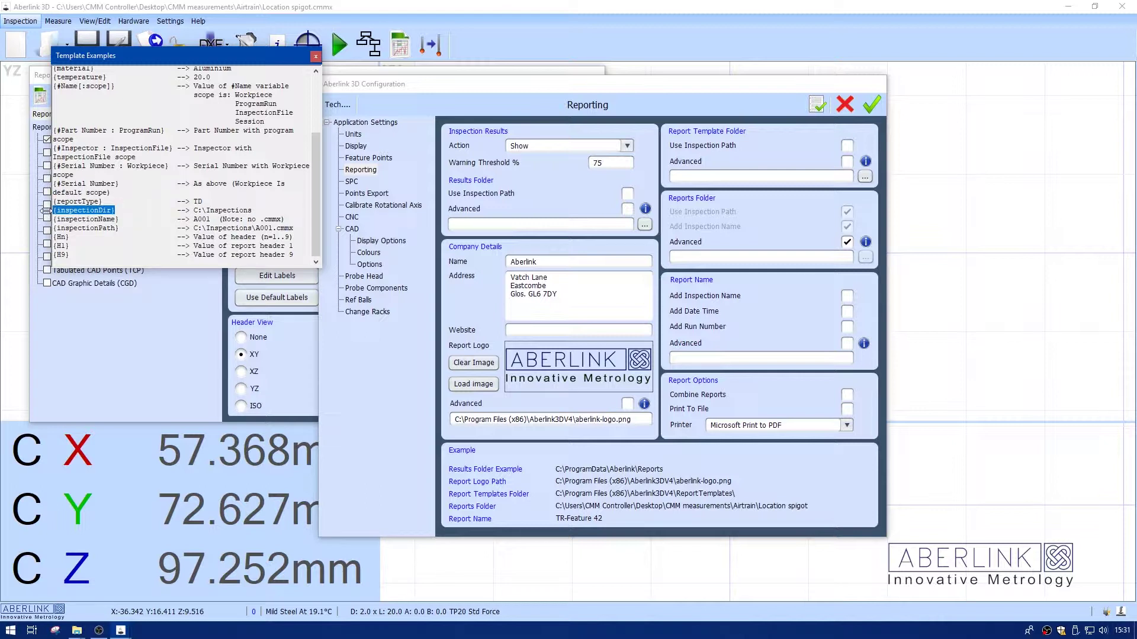
pyautogui.click(681, 257)
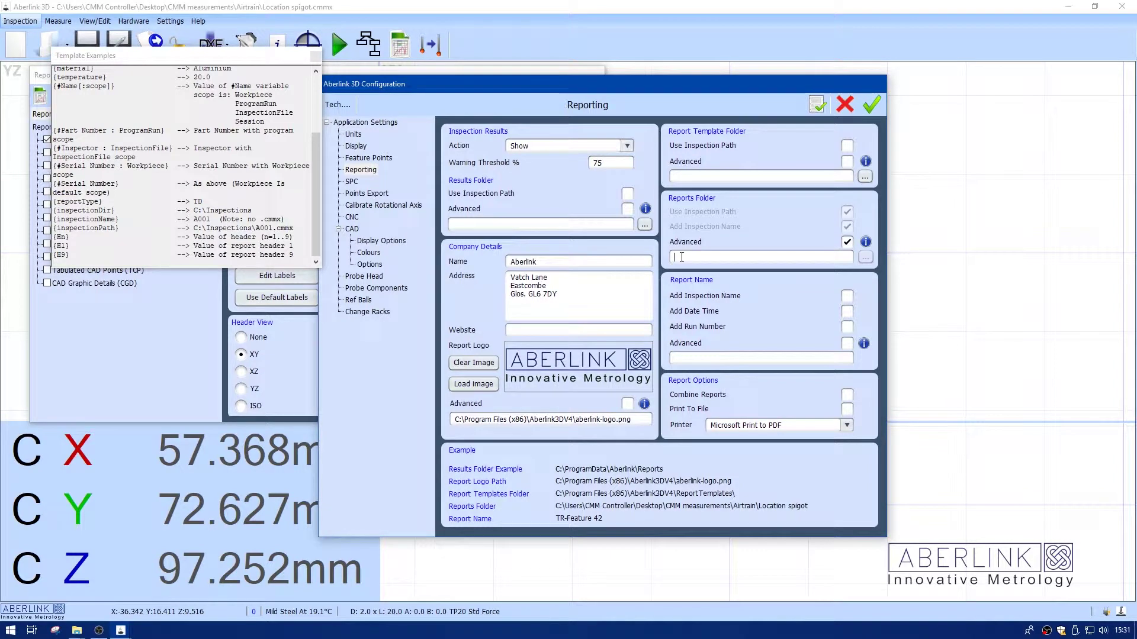
pyautogui.hotkey('ctrl', 'v')
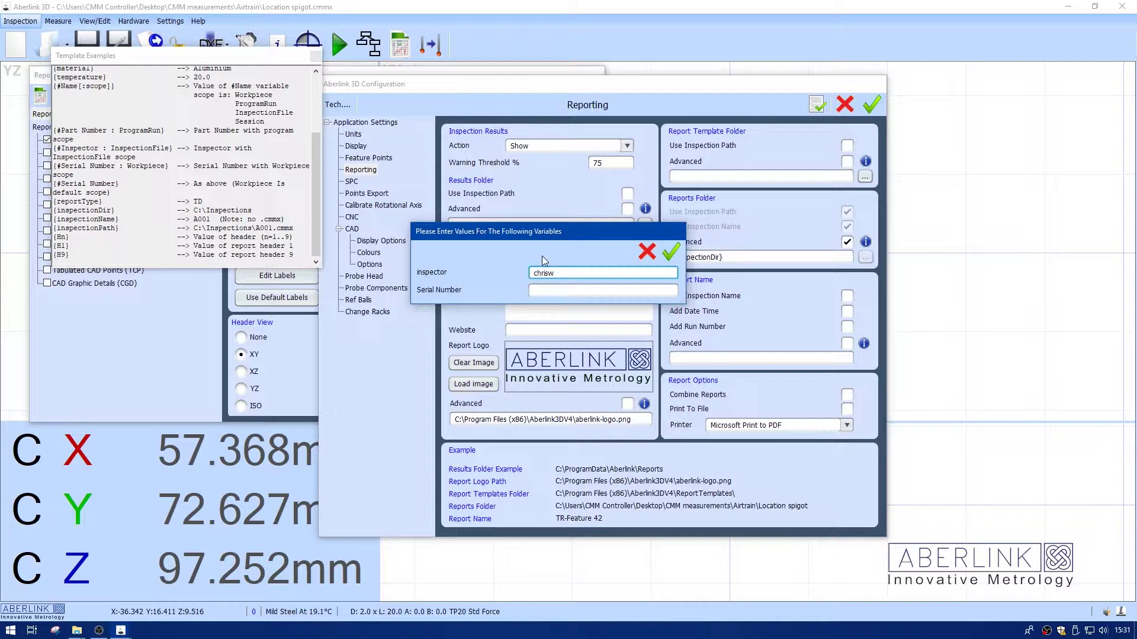
# Set the Serial Number variable to 56 and accept the variable values
pyautogui.click(552, 291)
pyautogui.write('56')
pyautogui.click(671, 251)
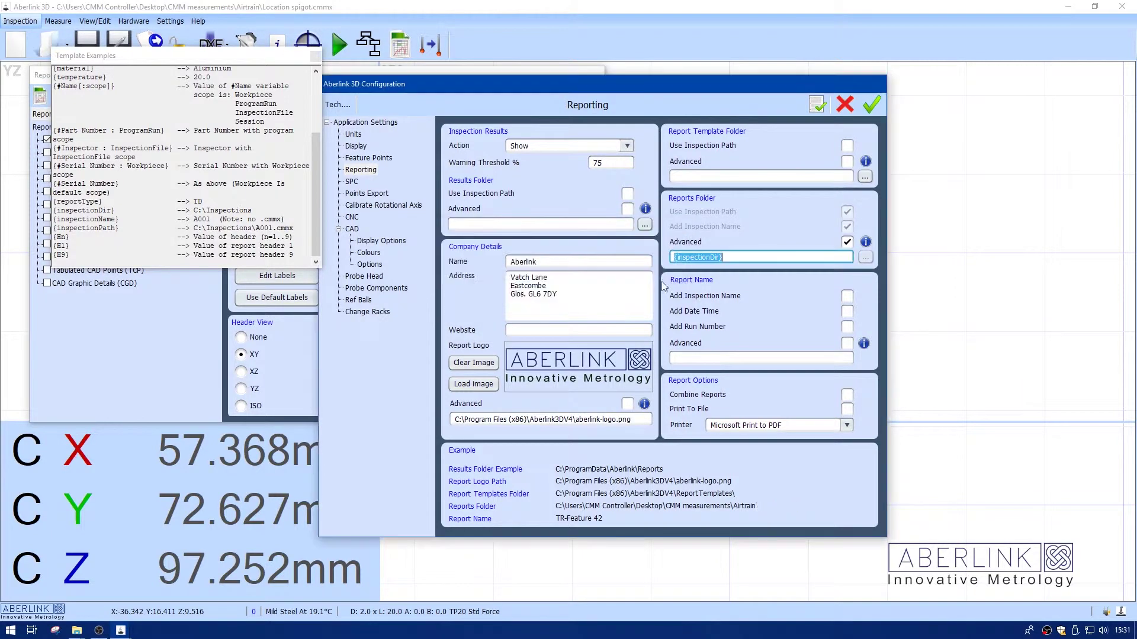
# Extend the advanced reports folder path to {inspectionDir}\{h2}, arranging the windows so the header codes can be read
pyautogui.click(731, 255)
pyautogui.write('\\')
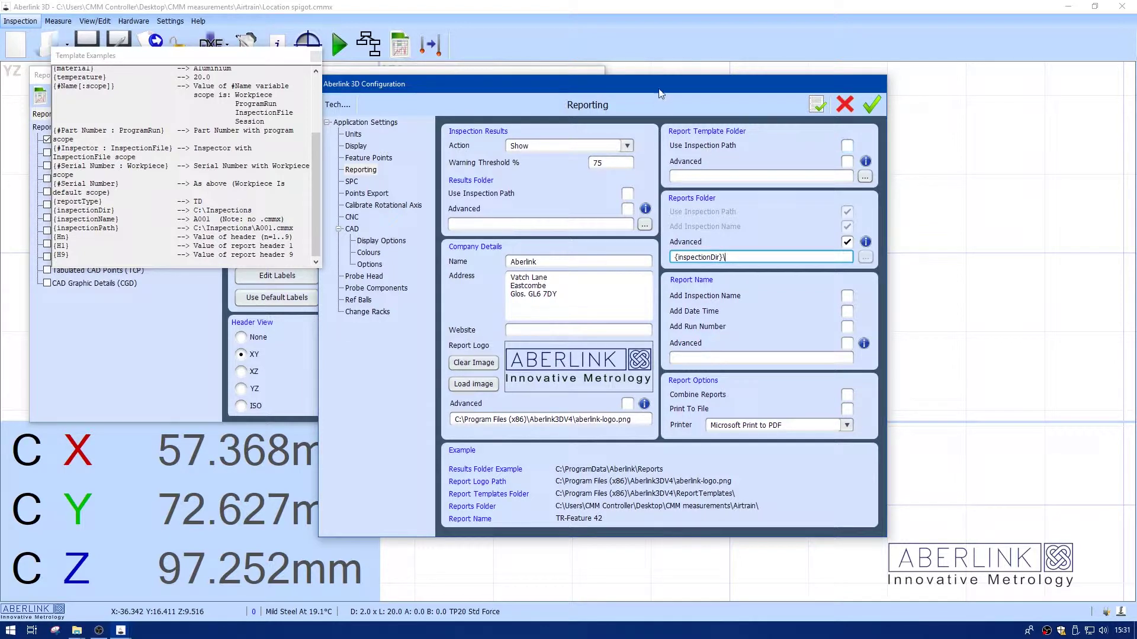
pyautogui.moveTo(659, 91); pyautogui.dragTo(817, 96)
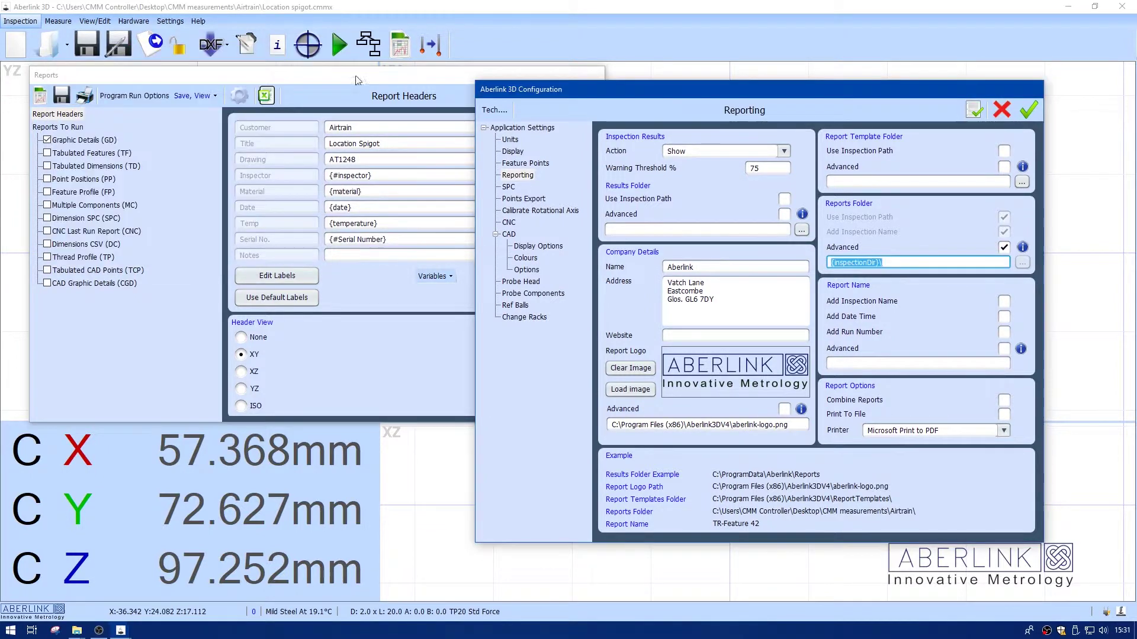
pyautogui.moveTo(378, 83); pyautogui.dragTo(284, 97)
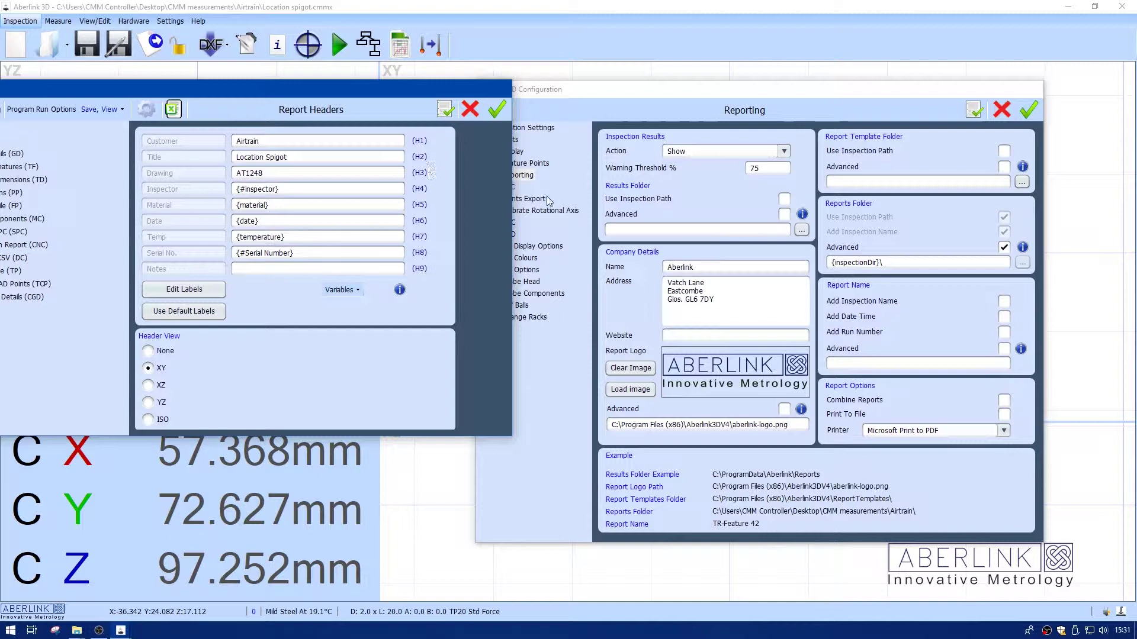
pyautogui.click(892, 259)
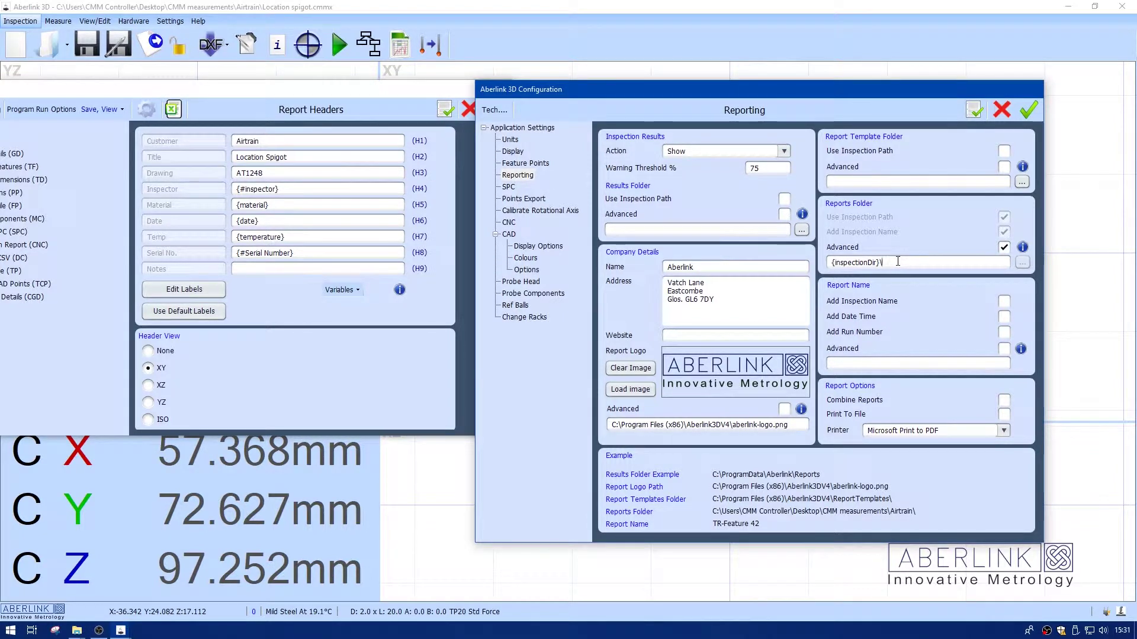
pyautogui.write('{h2}')
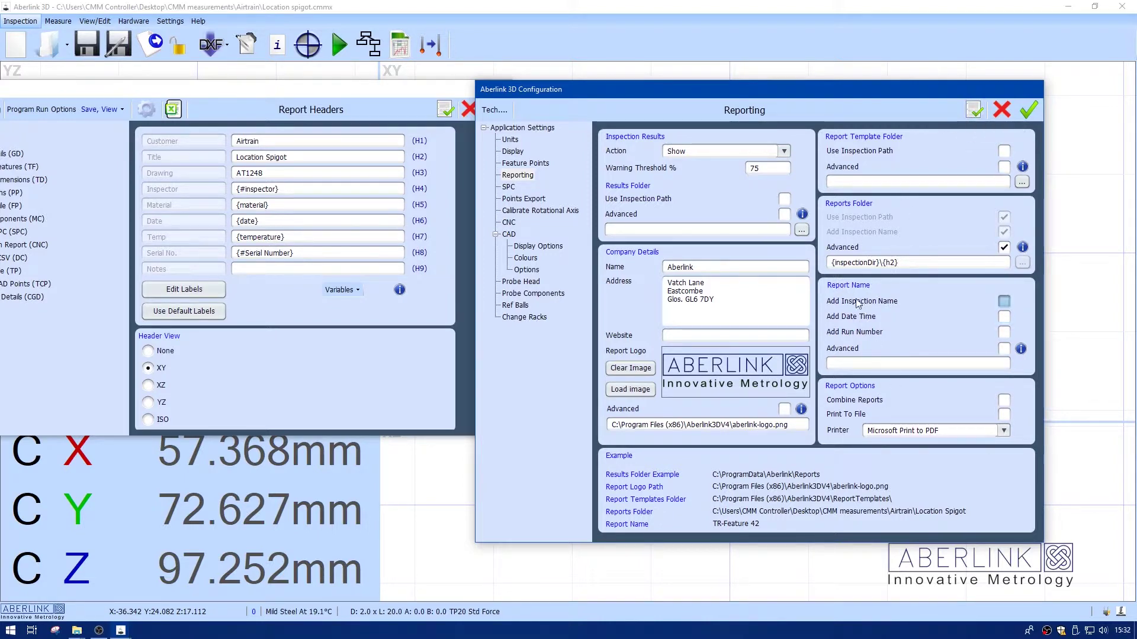
# Enable the Advanced report name, set it to {h1}{h2}{h8}, and accept the configuration and report headers
pyautogui.click(1002, 350)
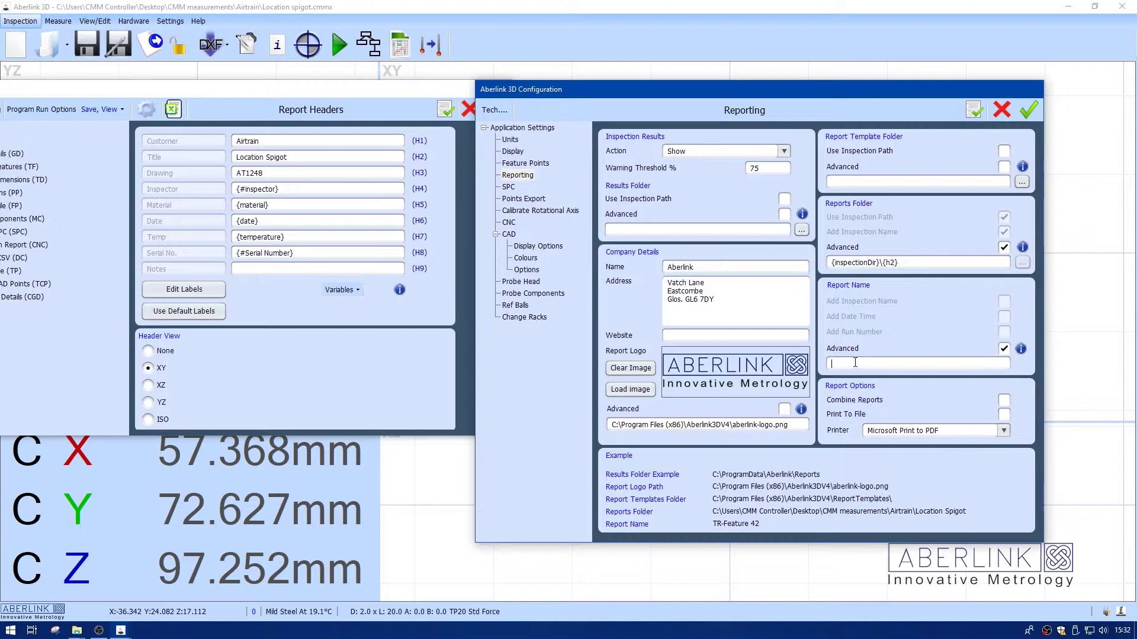
pyautogui.click(855, 362)
pyautogui.write('{h1}{h2')
pyautogui.write('}')
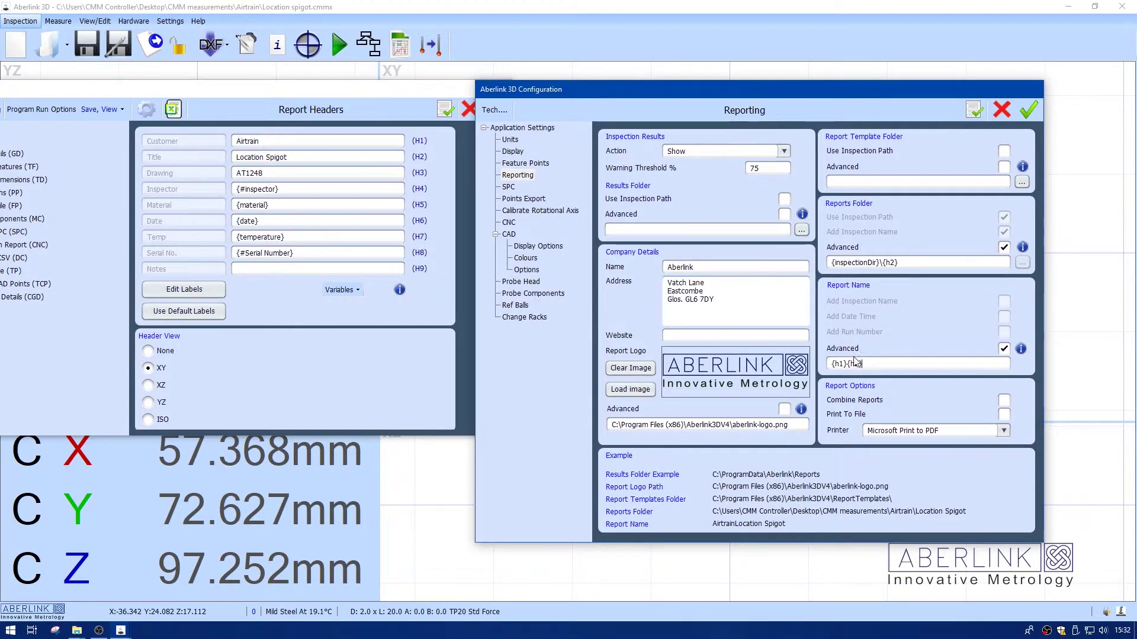
pyautogui.click(870, 364)
pyautogui.write('{h8')
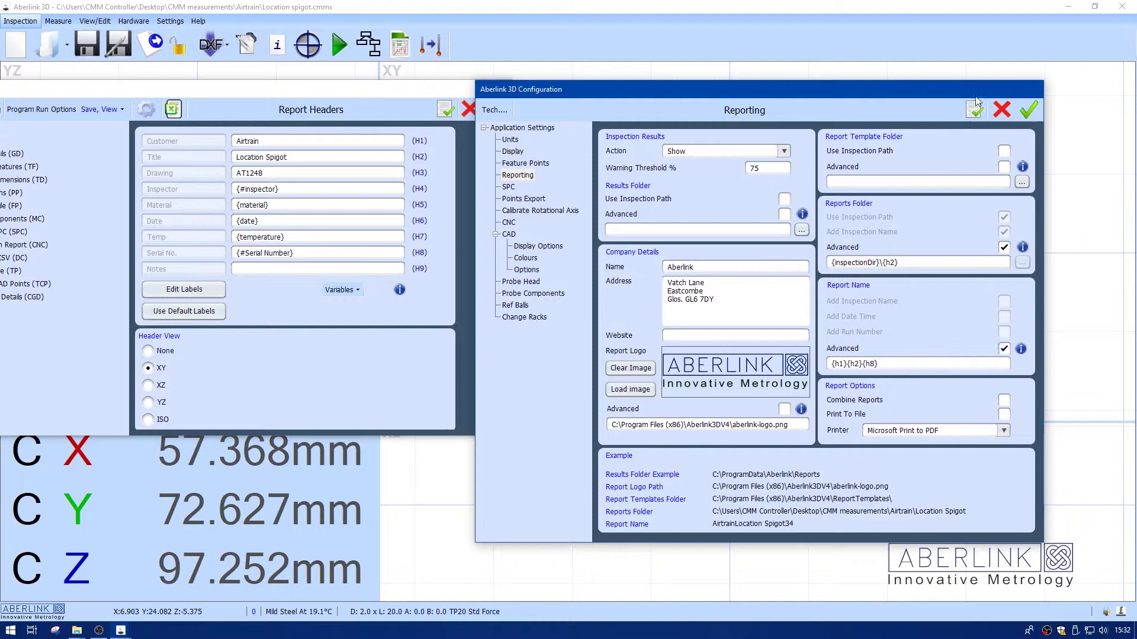
pyautogui.click(1029, 113)
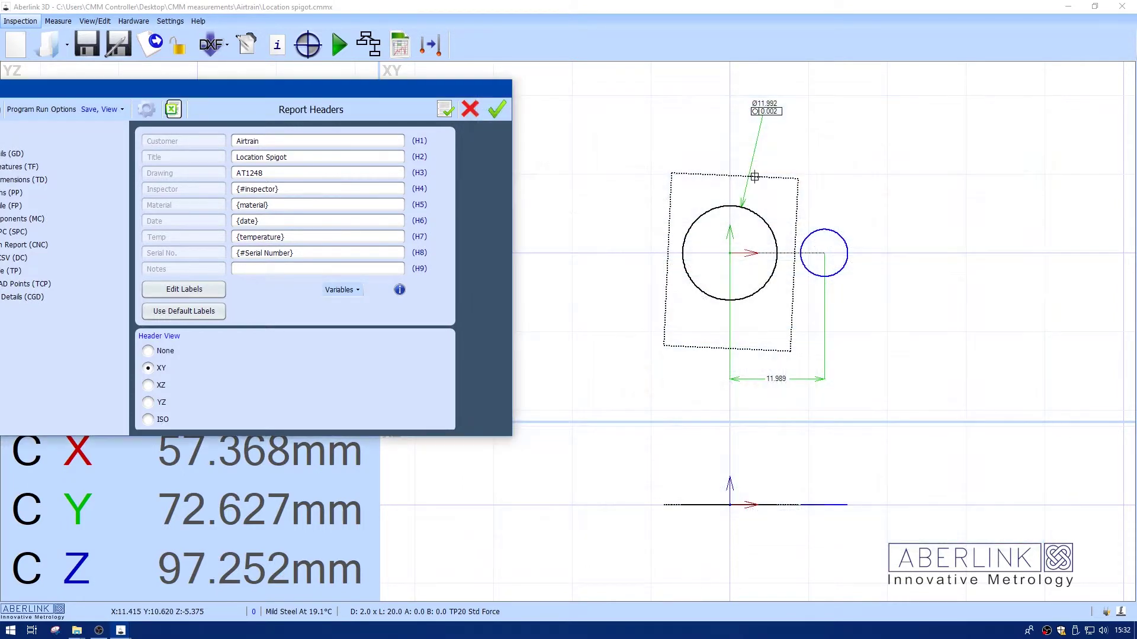
pyautogui.click(497, 110)
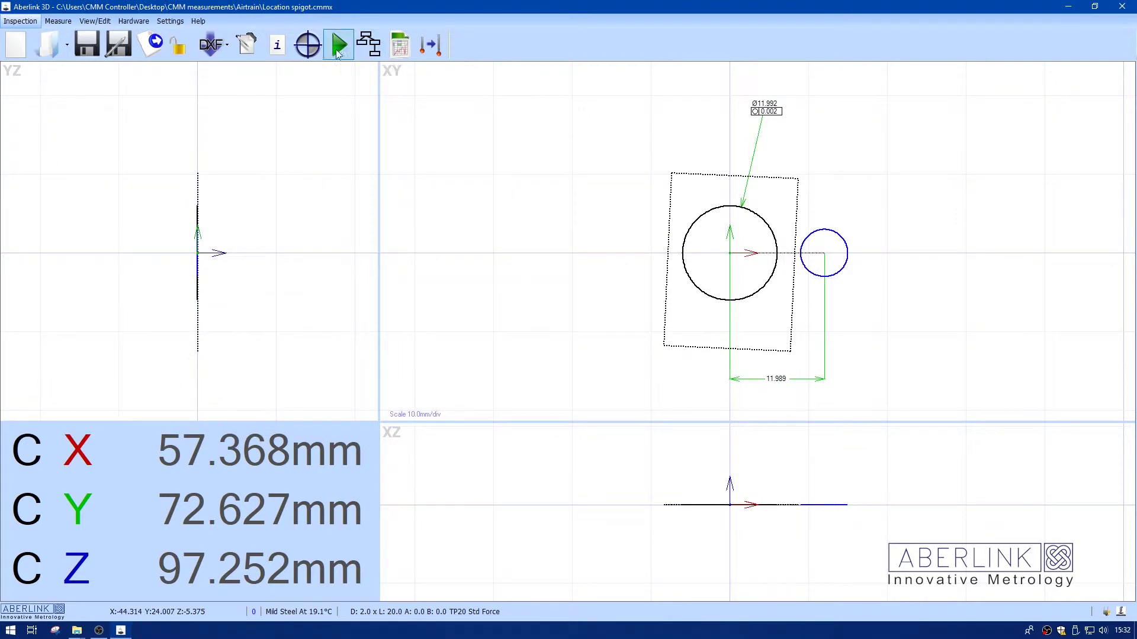
# Run the inspection program with the inspector's name and Serial Number 34, then close the generated report
pyautogui.click(339, 44)
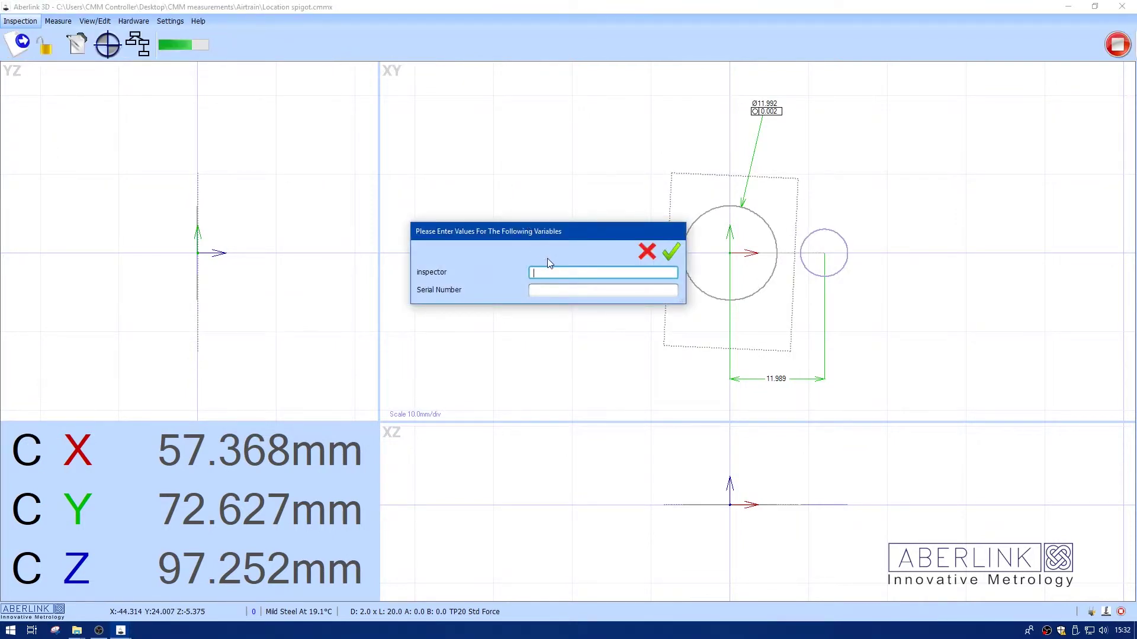
pyautogui.write('chr')
pyautogui.press('BackSpace')
pyautogui.press('BackSpace')
pyautogui.click(550, 289)
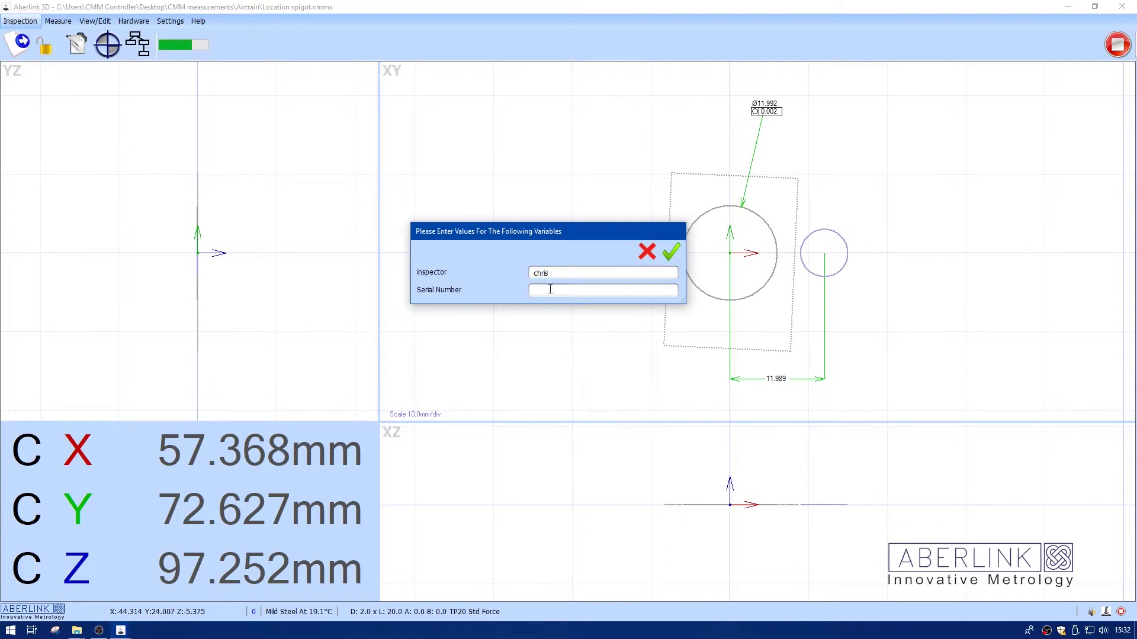
pyautogui.write('46')
pyautogui.click(671, 253)
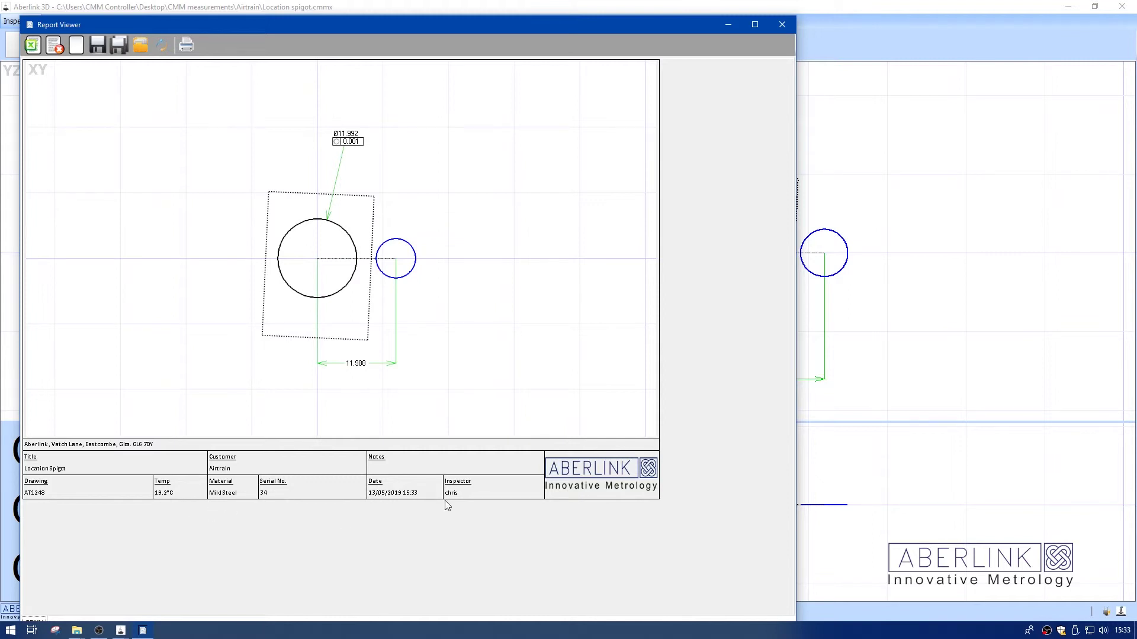
pyautogui.click(782, 24)
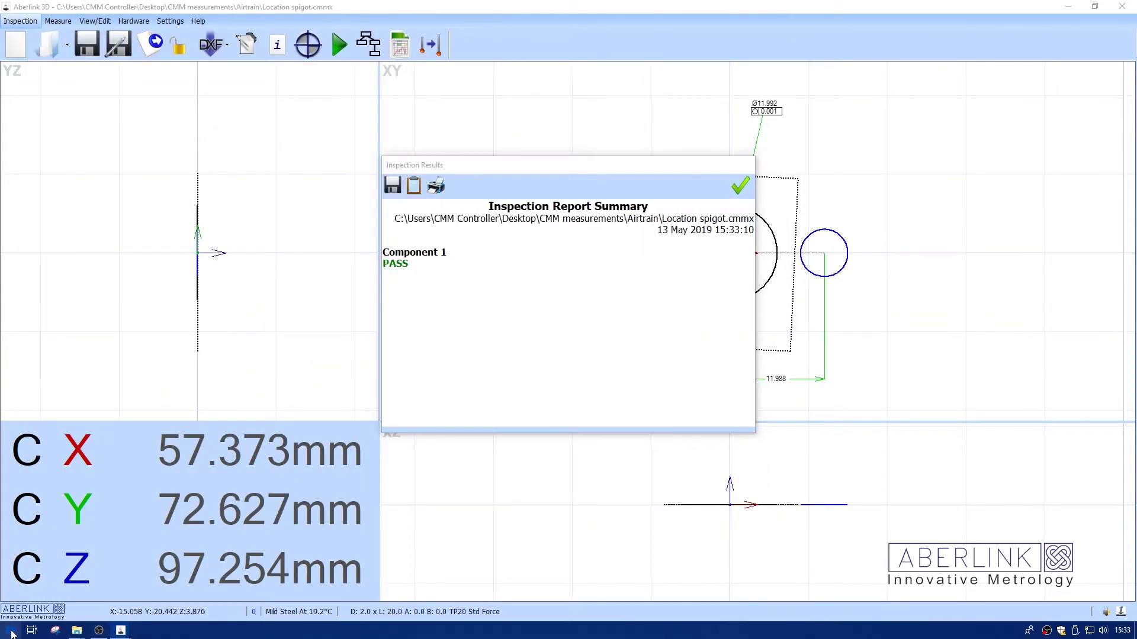
# In File Explorer, check the saved report file in Desktop\CMM measurements\Airtrain\Location Spigot
pyautogui.rightClick(11, 630)
pyautogui.click(242, 410)
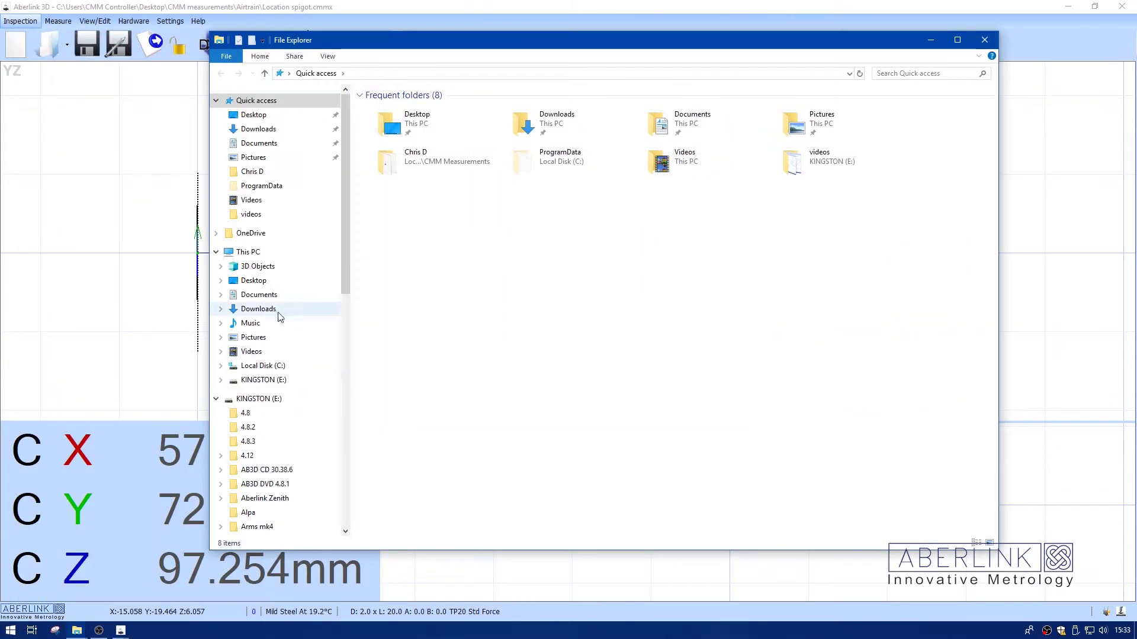
pyautogui.click(270, 117)
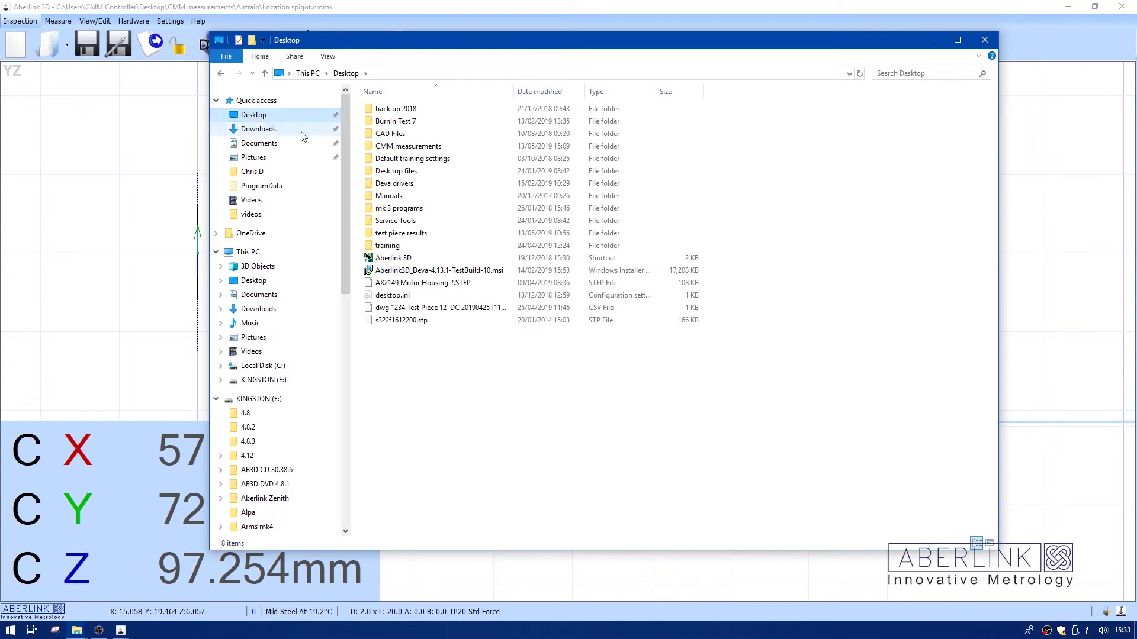
pyautogui.doubleClick(391, 146)
pyautogui.doubleClick(384, 112)
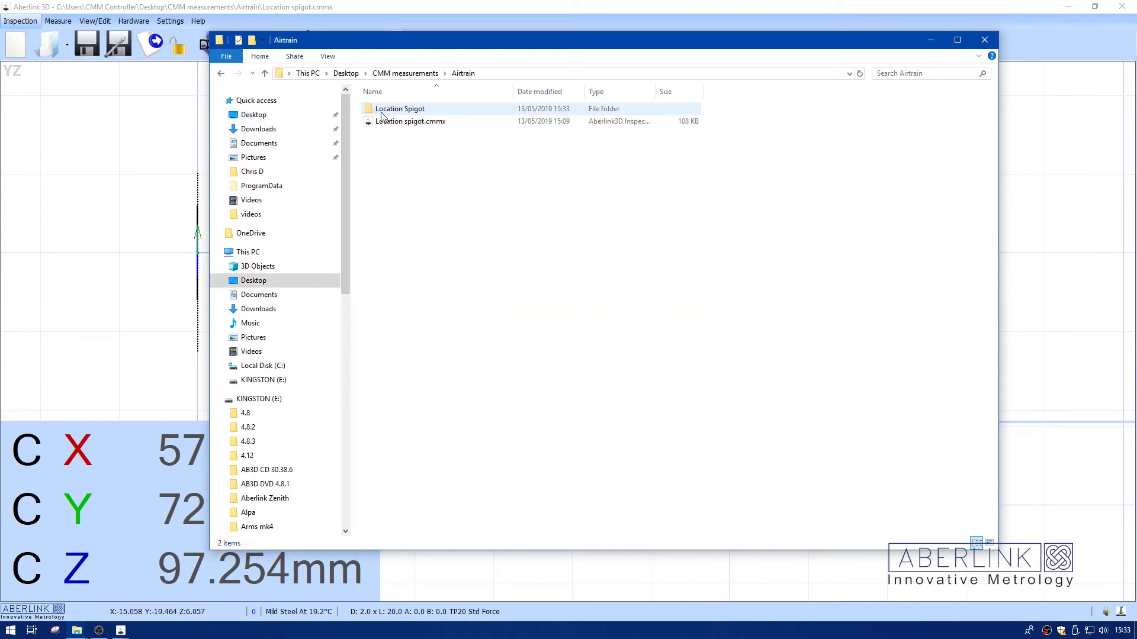
pyautogui.click(405, 114)
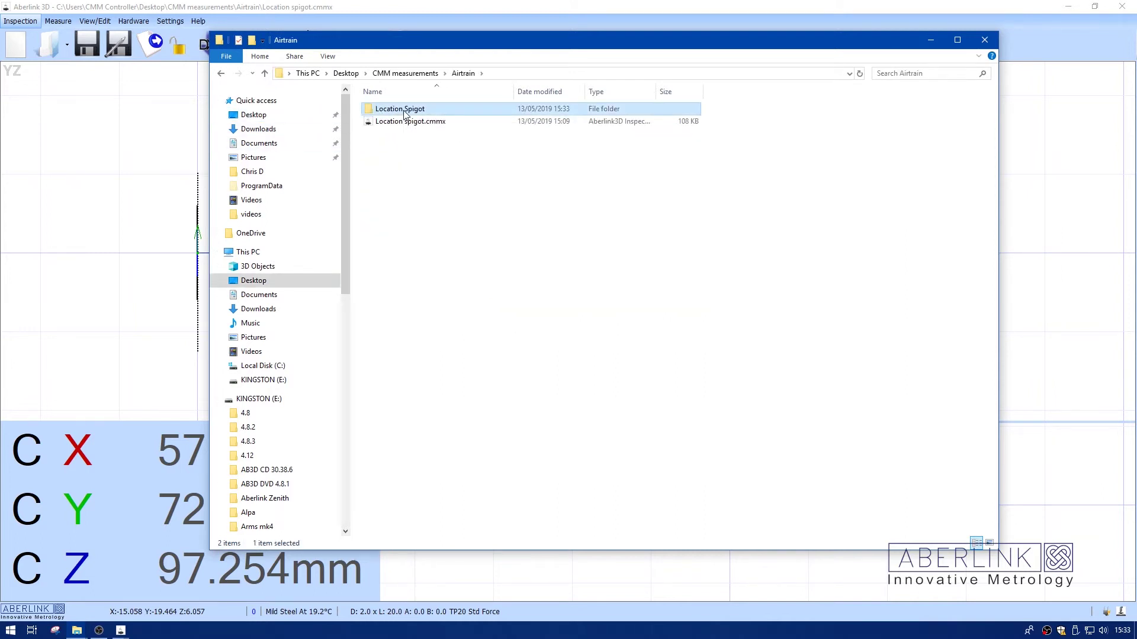
pyautogui.doubleClick(405, 114)
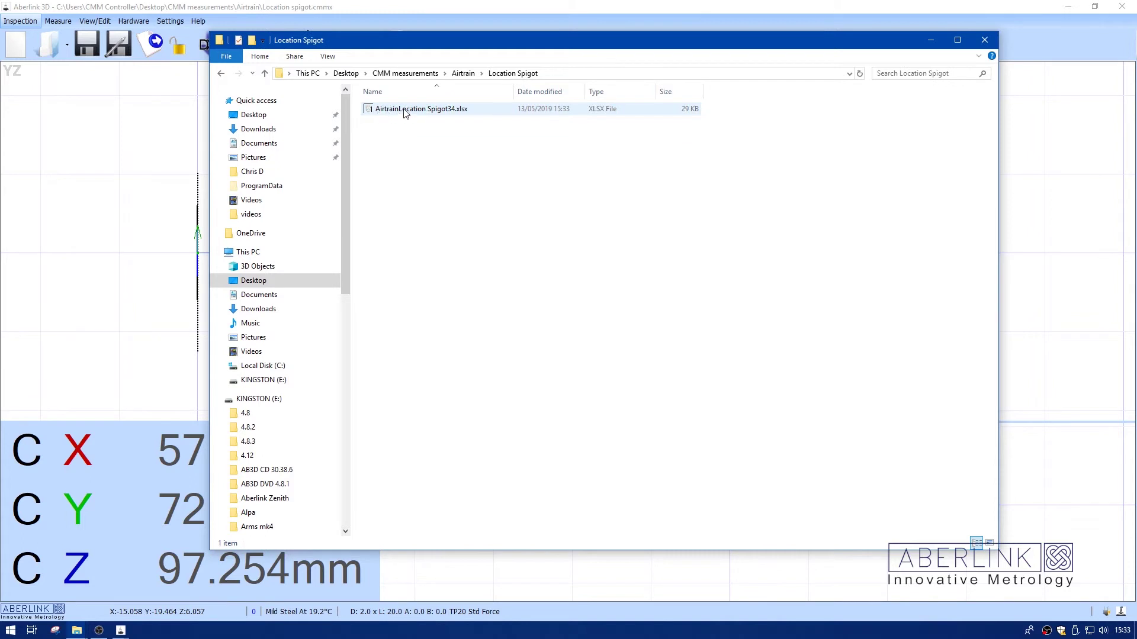
pyautogui.click(440, 114)
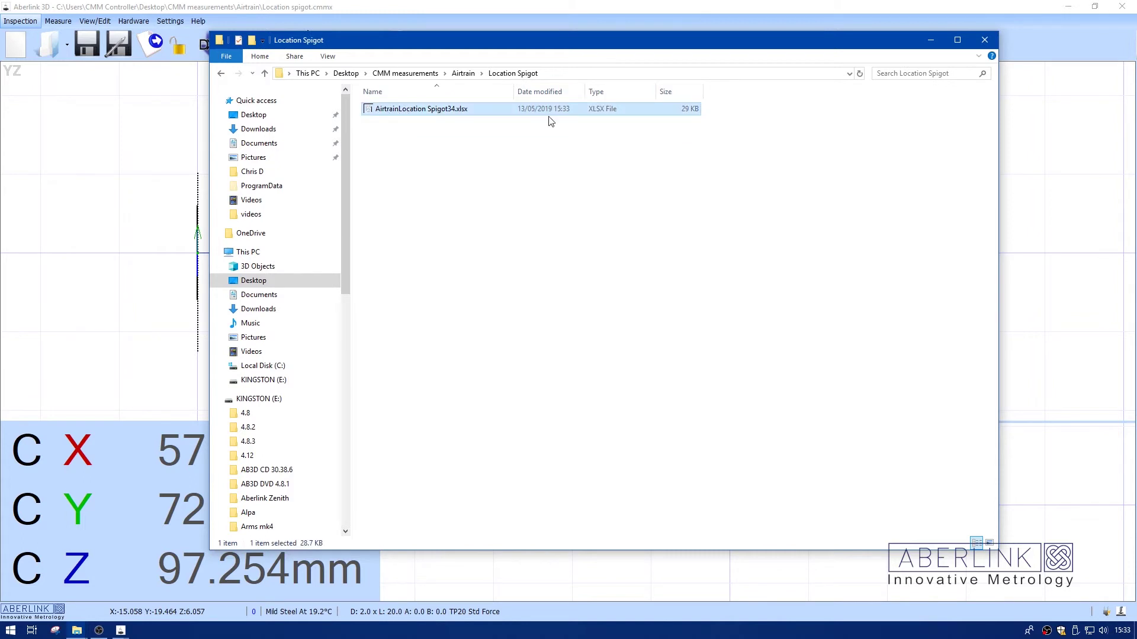
pyautogui.click(984, 39)
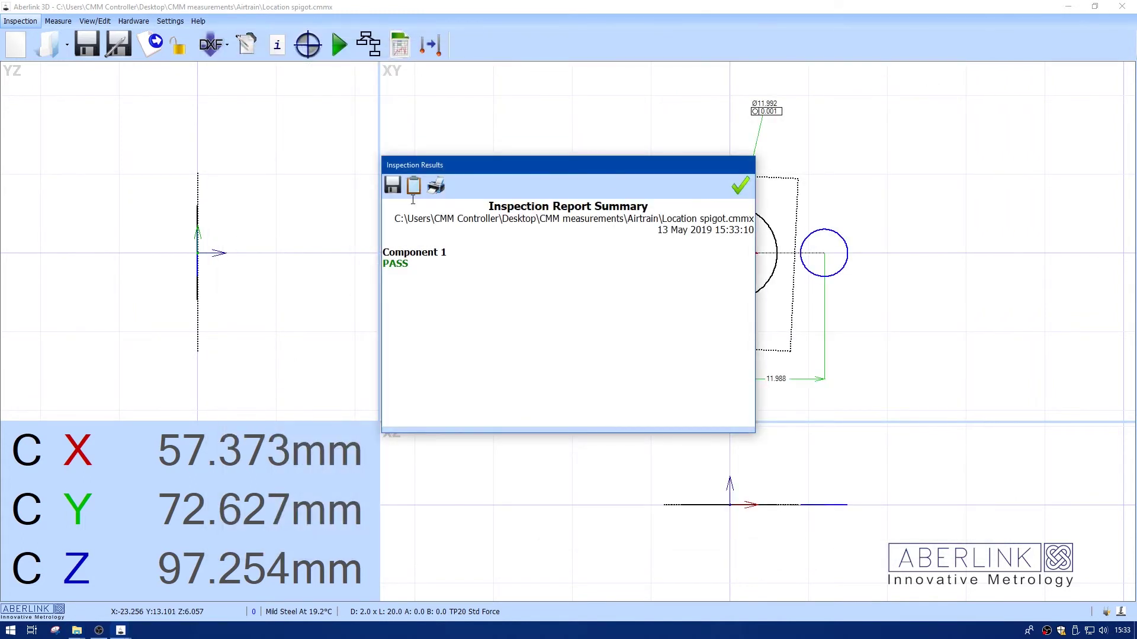
# Dismiss the inspection results summary and view the Graphic Details report from the Reports window
pyautogui.click(740, 185)
pyautogui.click(400, 45)
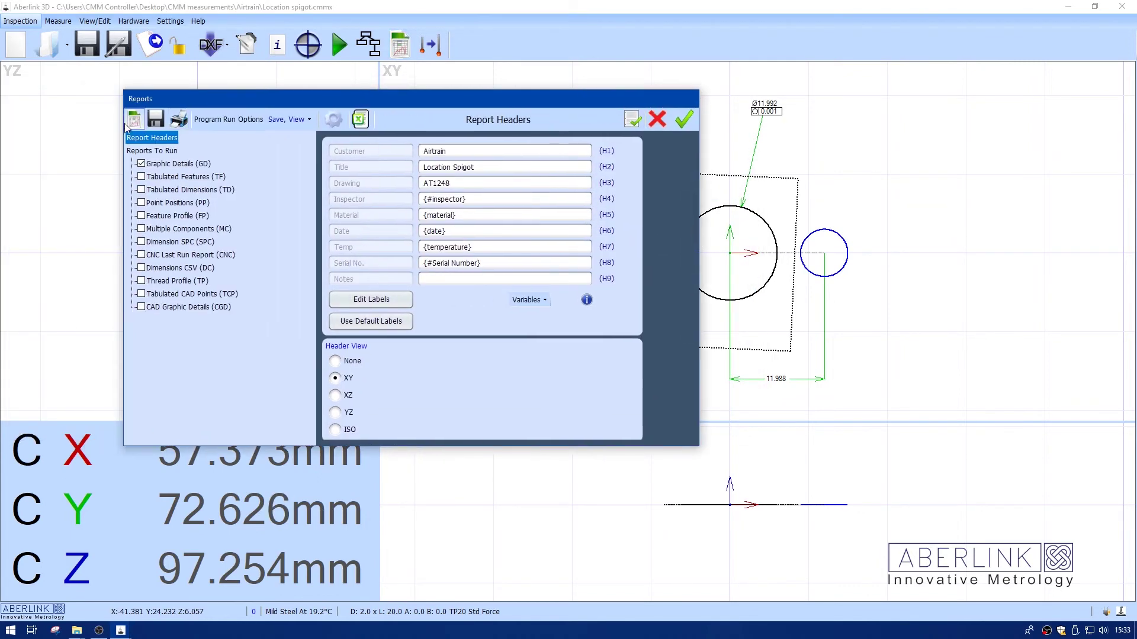
pyautogui.click(133, 120)
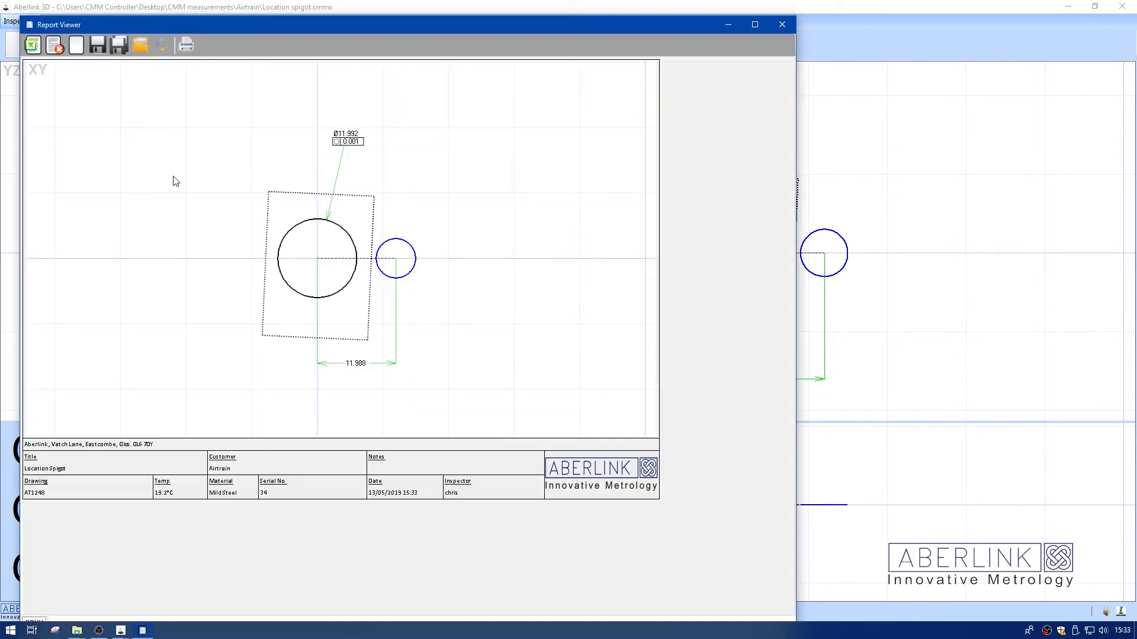
# Clear the report viewer and choose AirtrainLocation Spigot34.xlsx from CMM measurements\Airtrain\Location Spigot as the file to view
pyautogui.click(76, 47)
pyautogui.click(34, 53)
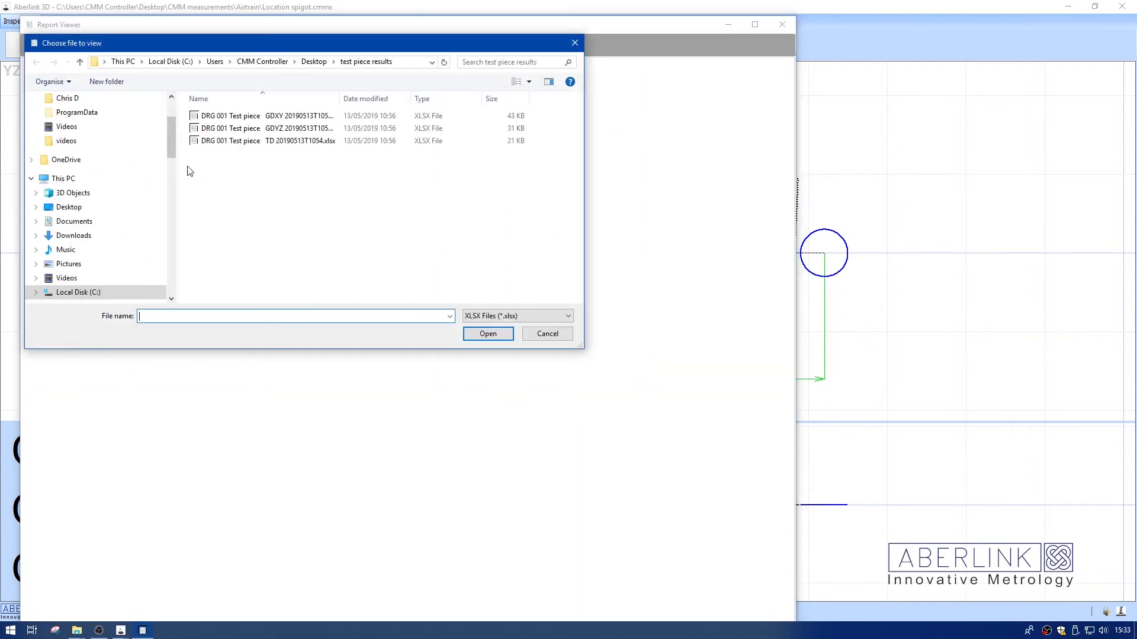
pyautogui.click(302, 63)
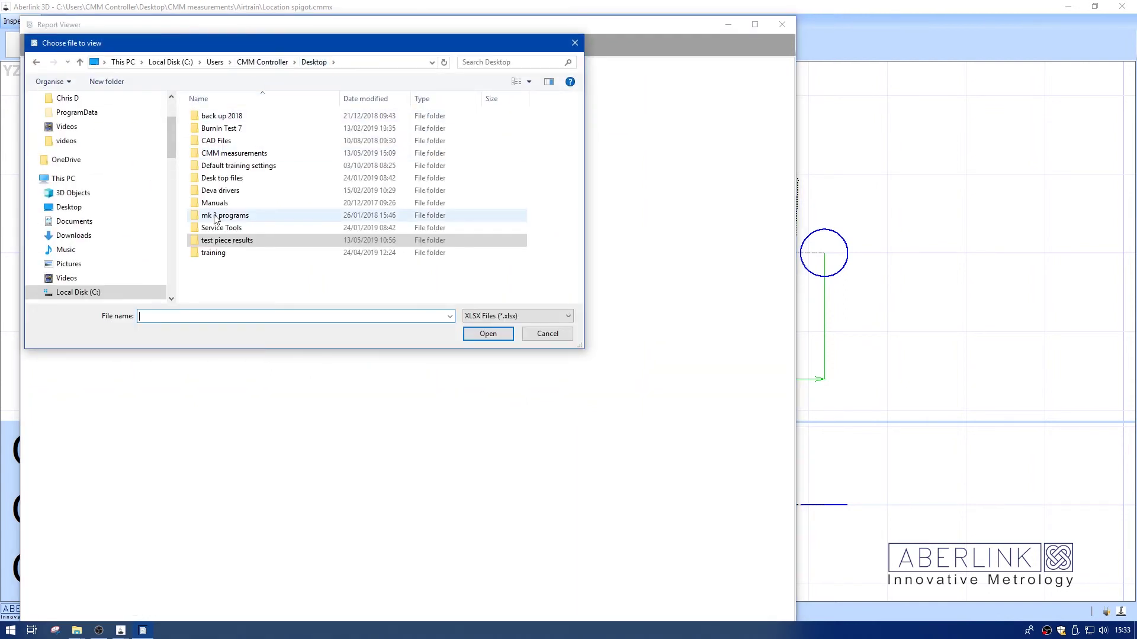
pyautogui.doubleClick(204, 154)
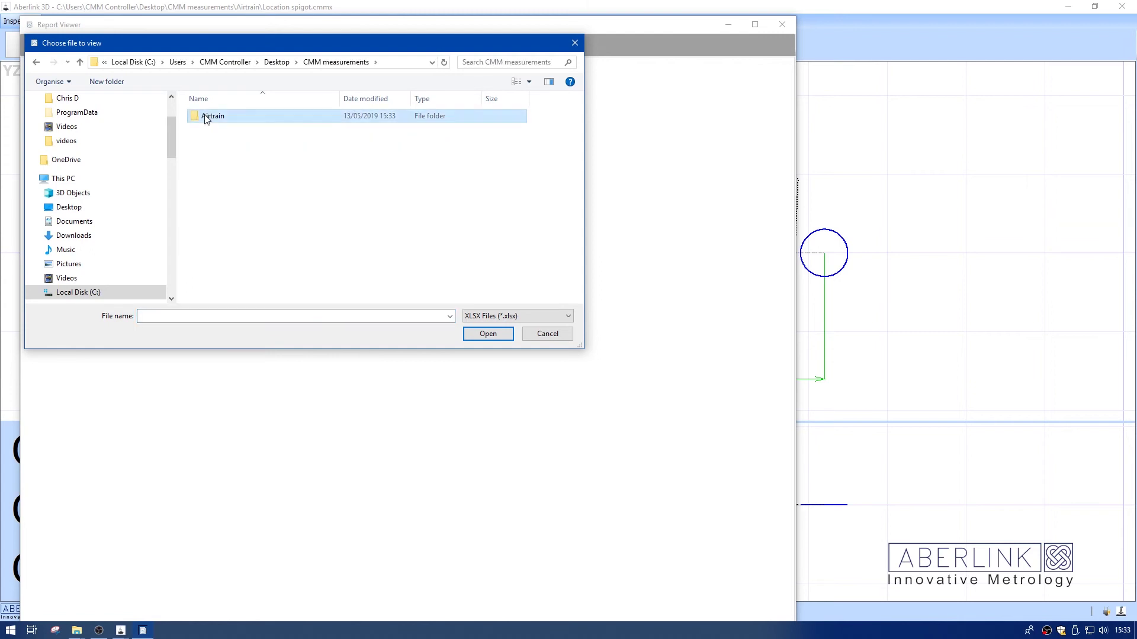
pyautogui.doubleClick(206, 118)
pyautogui.doubleClick(208, 117)
pyautogui.click(212, 118)
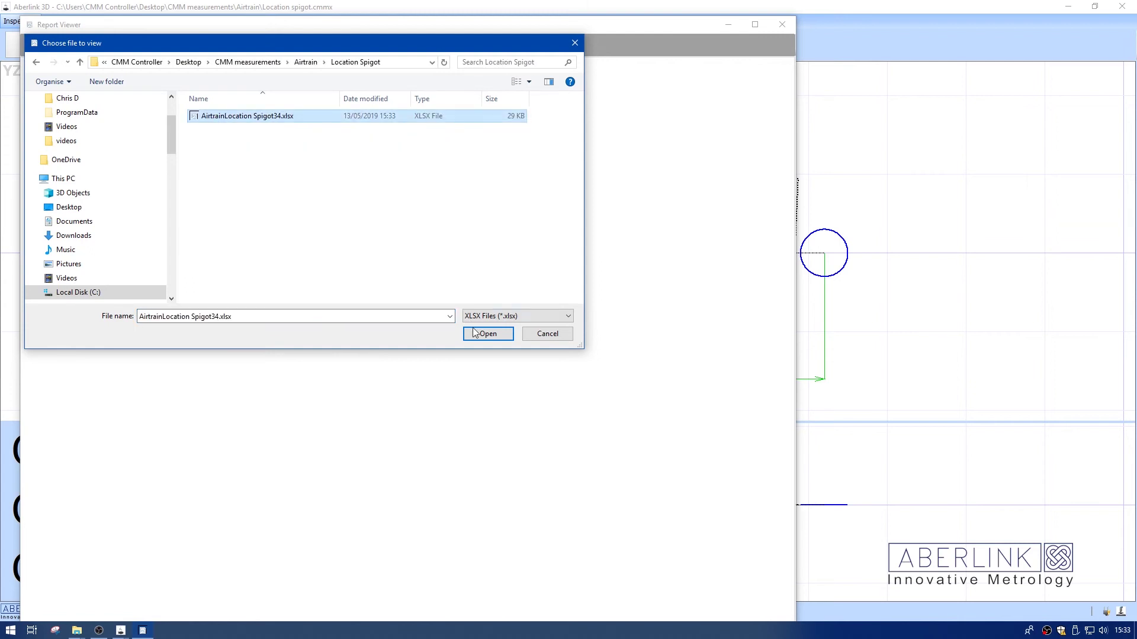